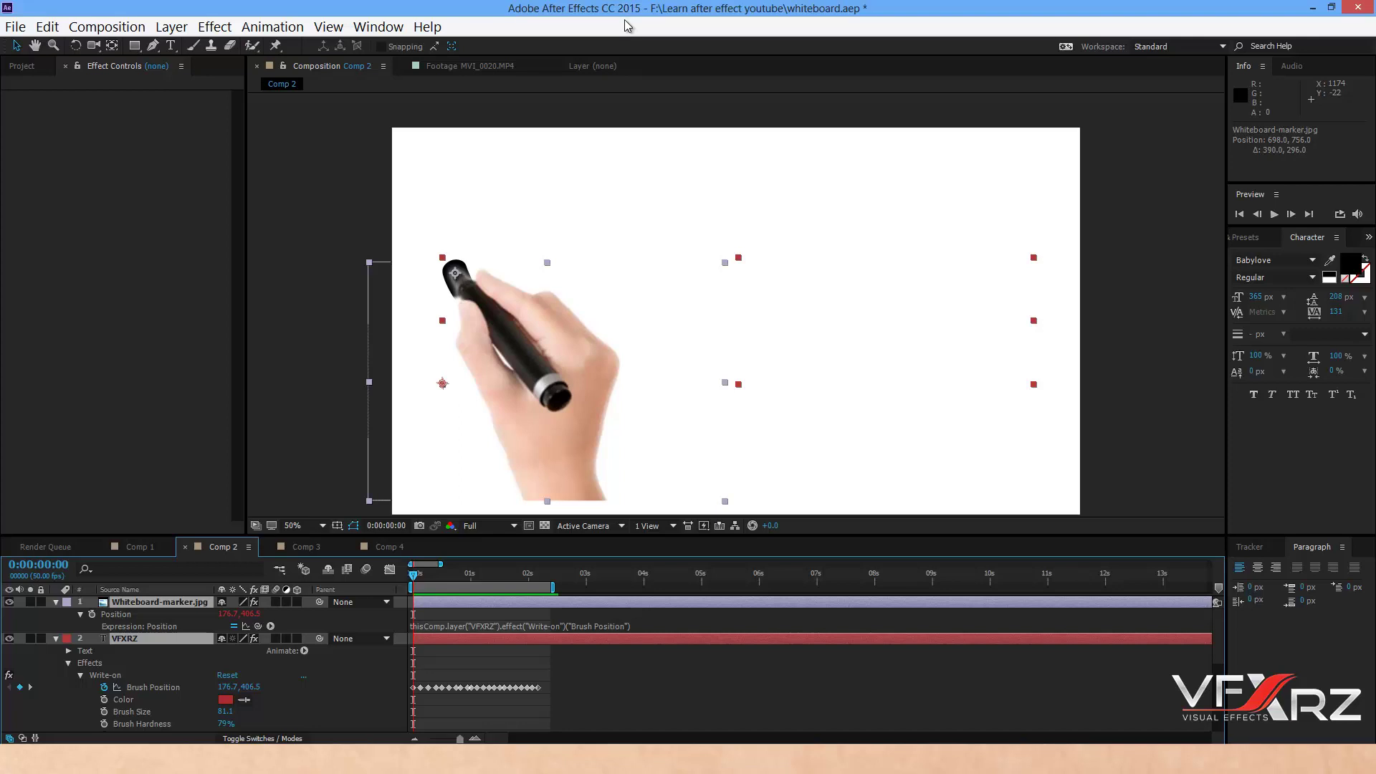
- Preview the finished hand-writing animation in Comp 2 and switch to Comp 4
key("space")
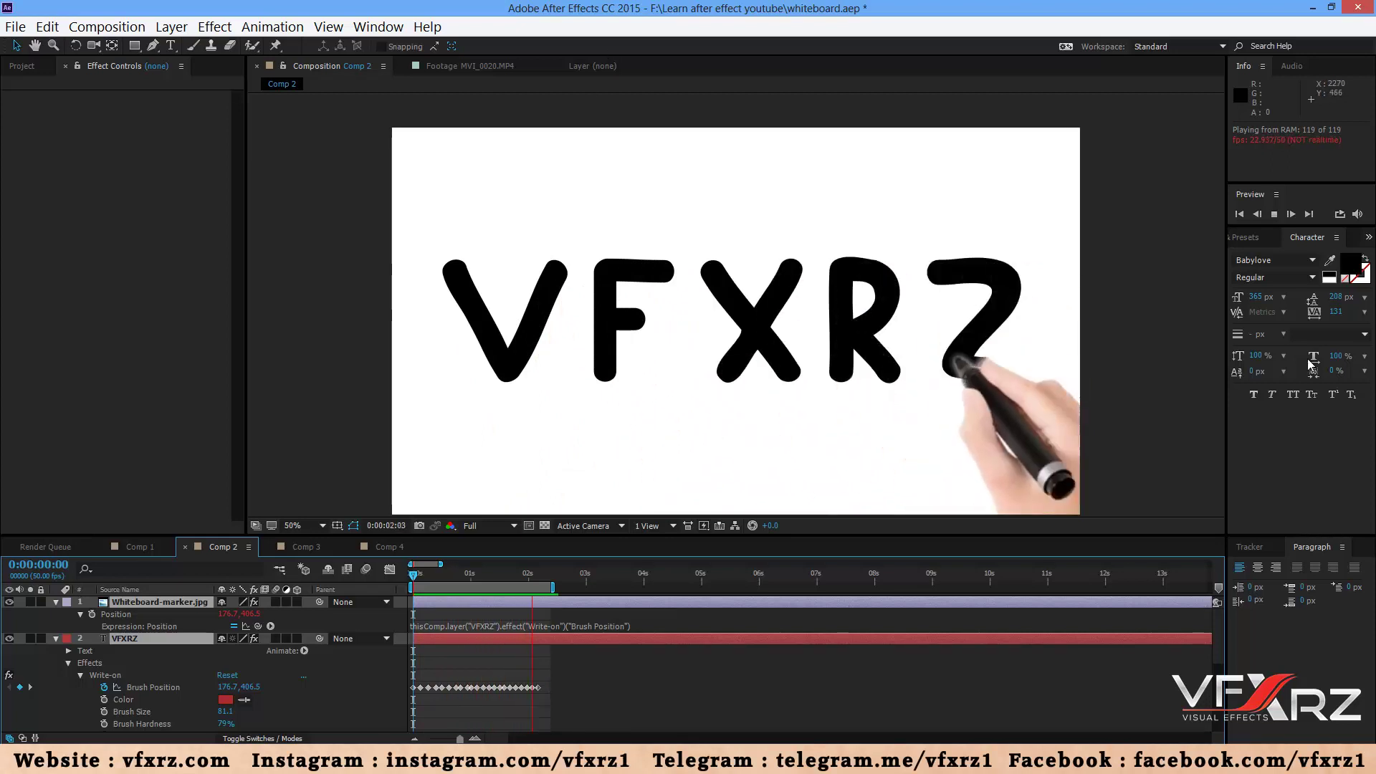
left_click(387, 547)
- Move the Whiteboard-marker.jpg hand so that the pen tip sits below the gap between the V and the F
left_click(143, 614)
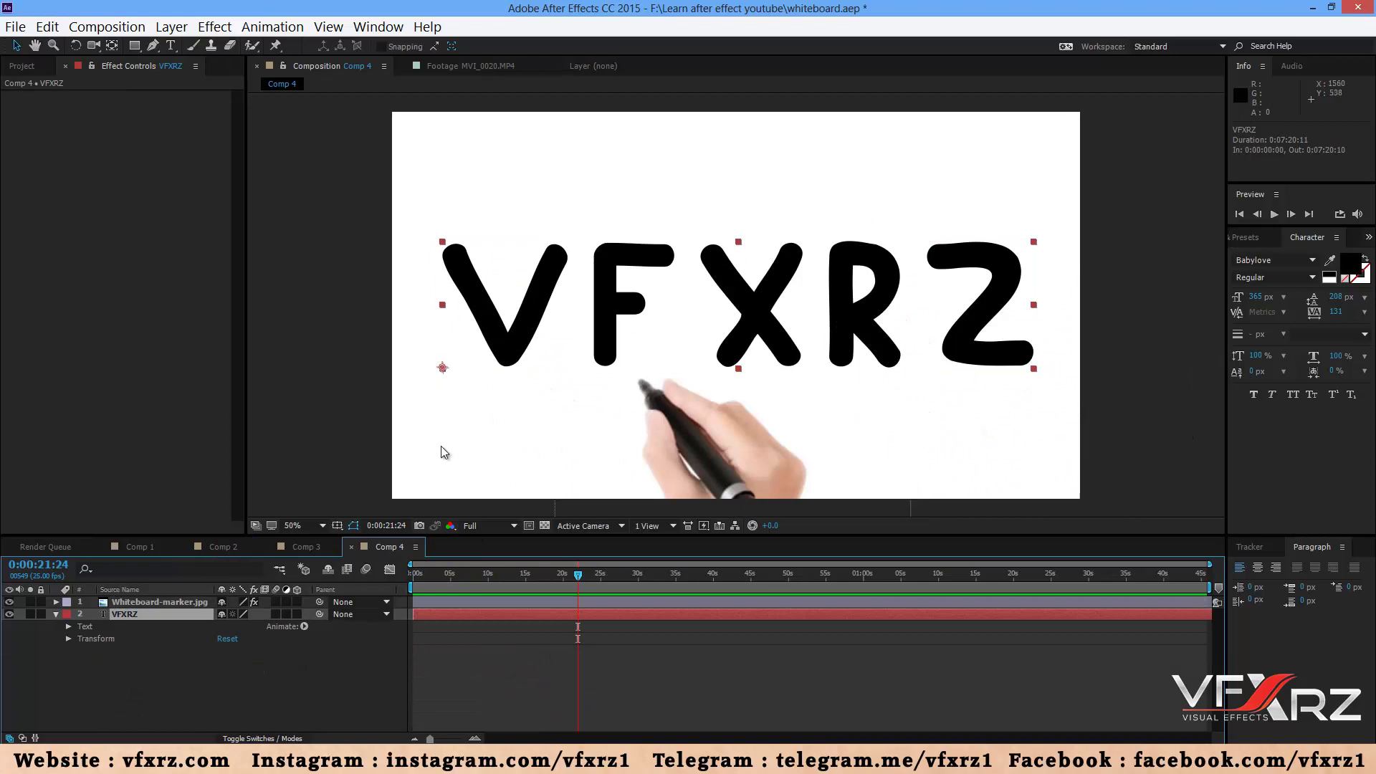
left_click(174, 602)
mouse_move(731, 442)
left_mouse_down()
mouse_move(825, 218)
mouse_move(650, 305)
mouse_move(666, 375)
mouse_move(666, 352)
mouse_move(656, 455)
left_mouse_up()
- Apply the Write-on effect from the Generate category to the VFXRZ text layer
left_click(147, 615)
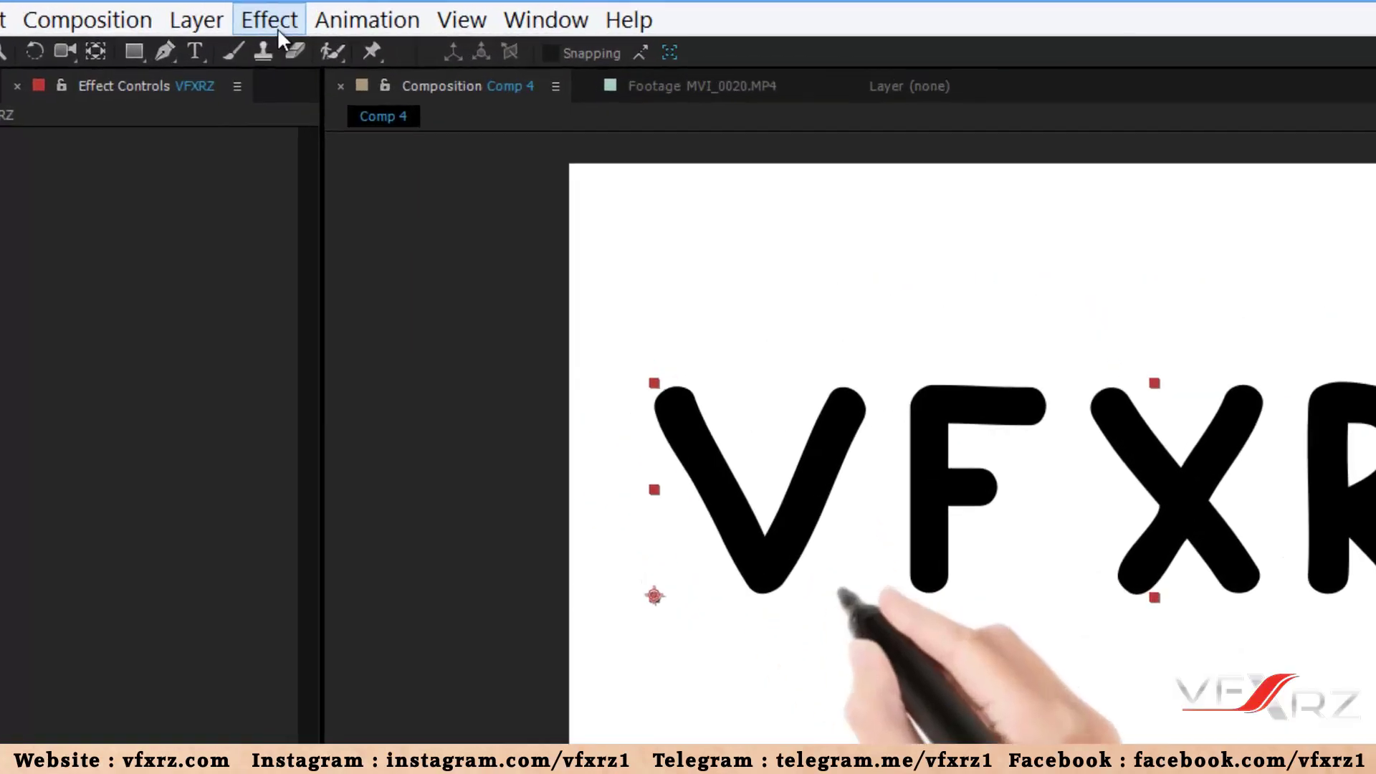
left_click(214, 26)
mouse_move(308, 706)
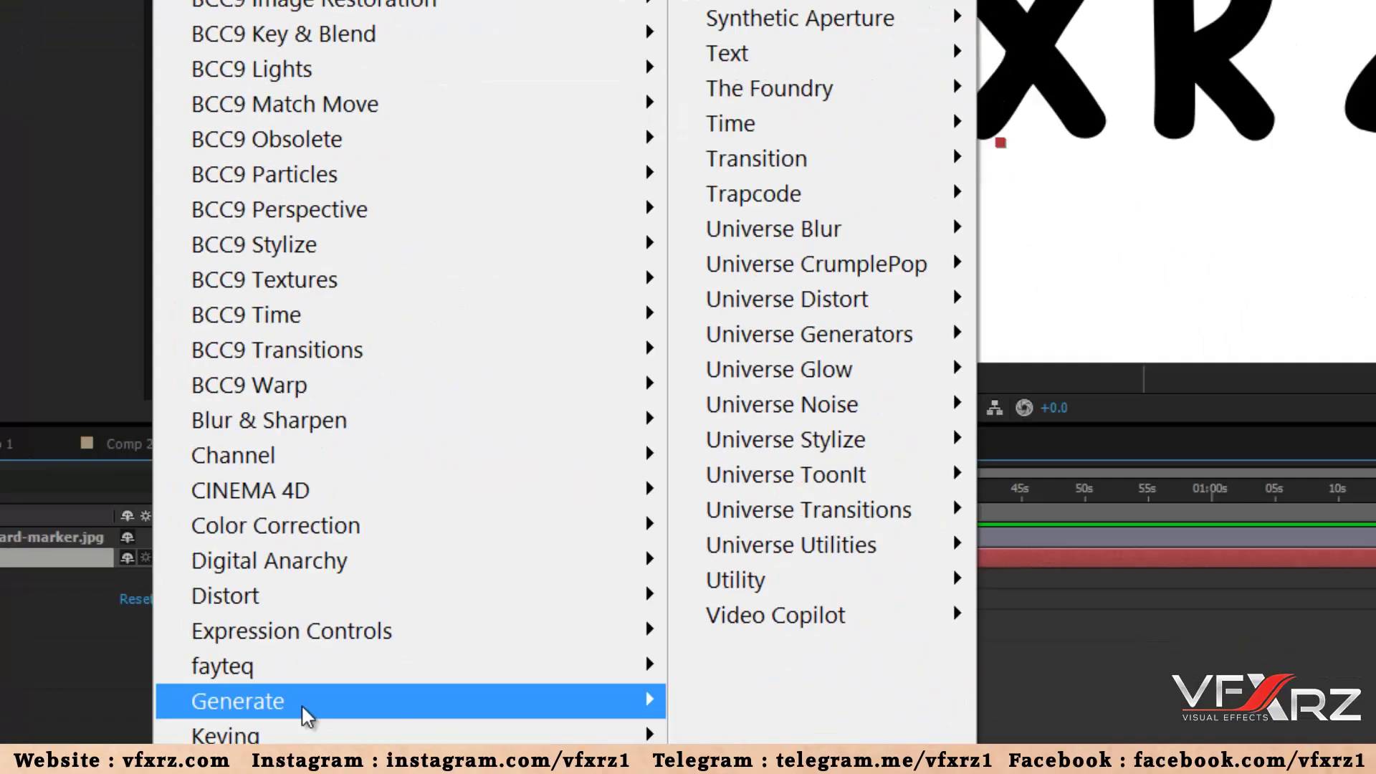
left_click(854, 709)
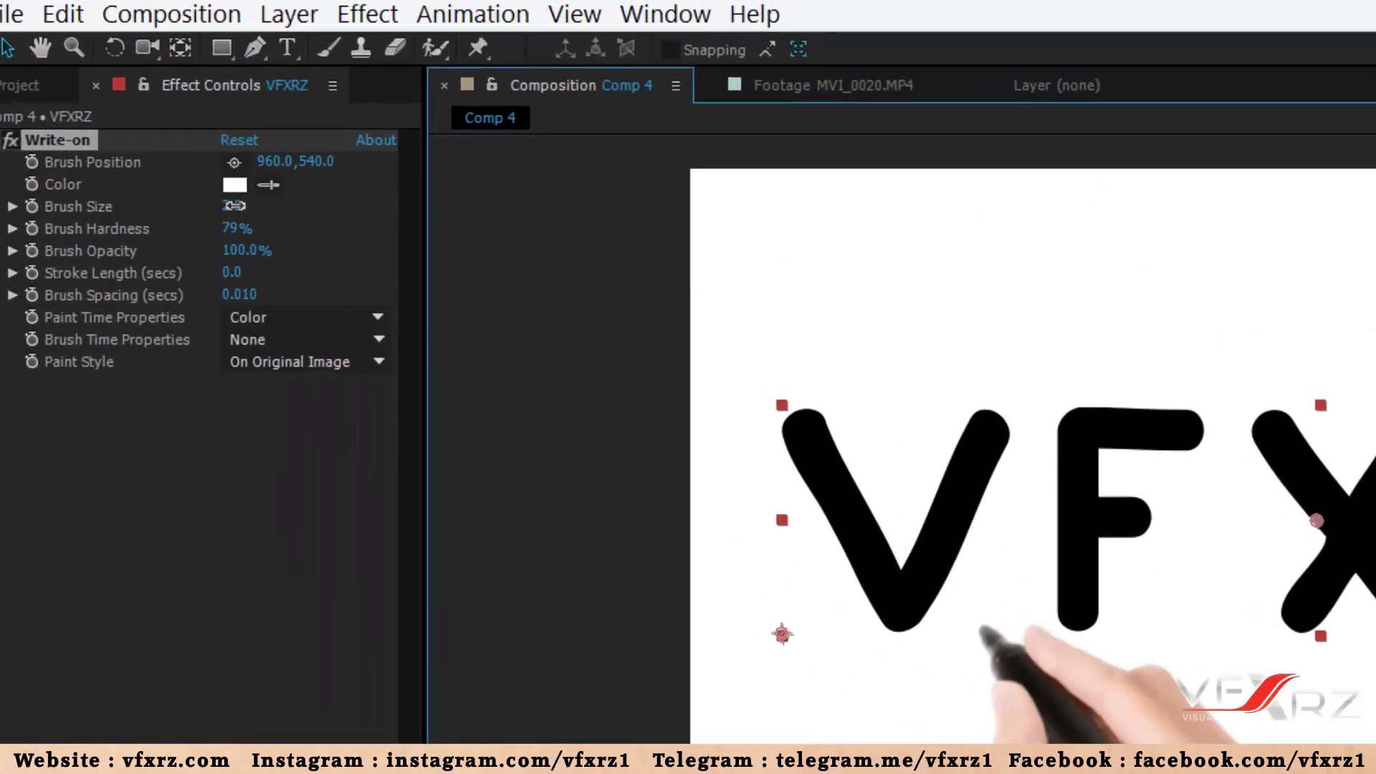
- Set the Write-on brush size to 57.1 and keyframe Brush Position from 178, 404 at 0:00:00:00 to 320, 676 at 0:00:00:08
left_click_drag(233, 206, 268, 208)
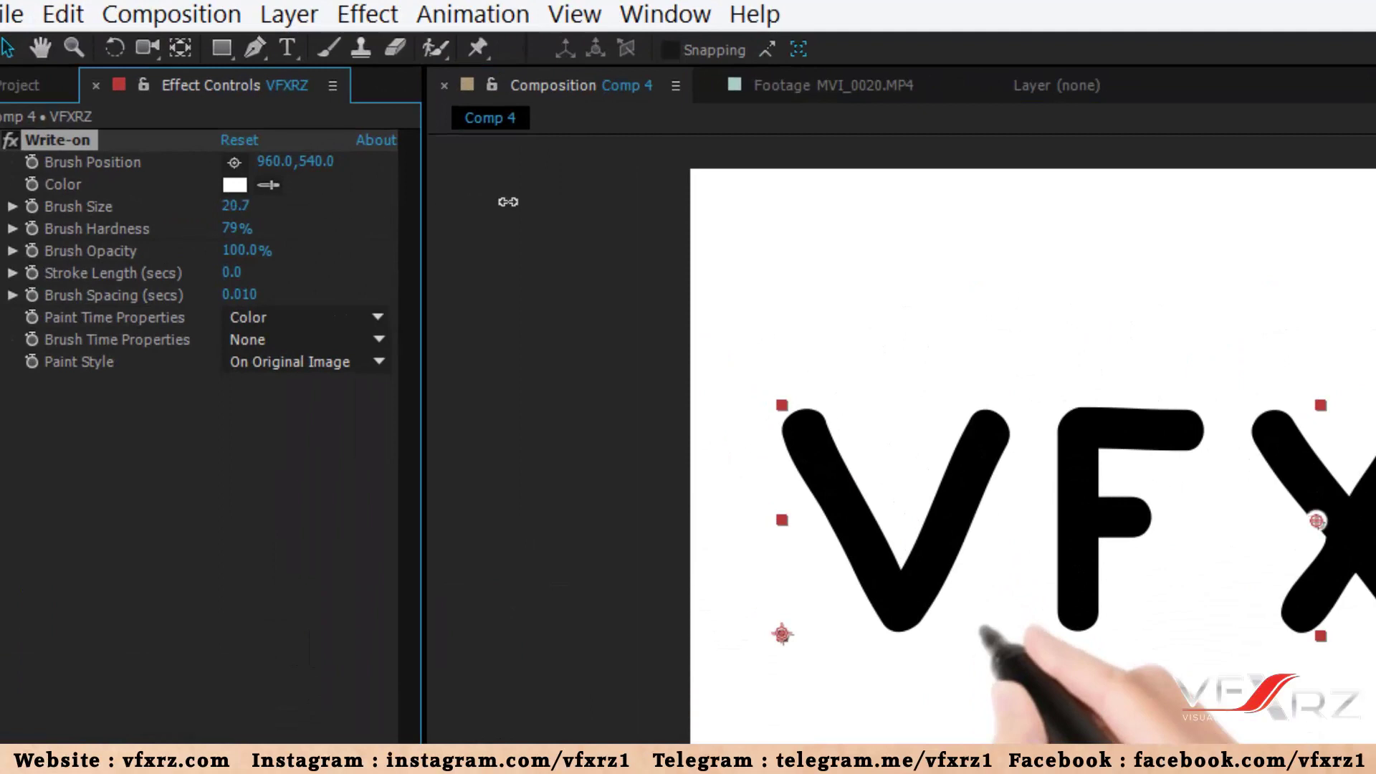
mouse_move(546, 203)
left_mouse_down()
mouse_move(993, 246)
mouse_move(1342, 548)
mouse_move(1312, 480)
mouse_move(784, 420)
mouse_move(828, 433)
mouse_move(798, 439)
mouse_move(812, 438)
left_mouse_up()
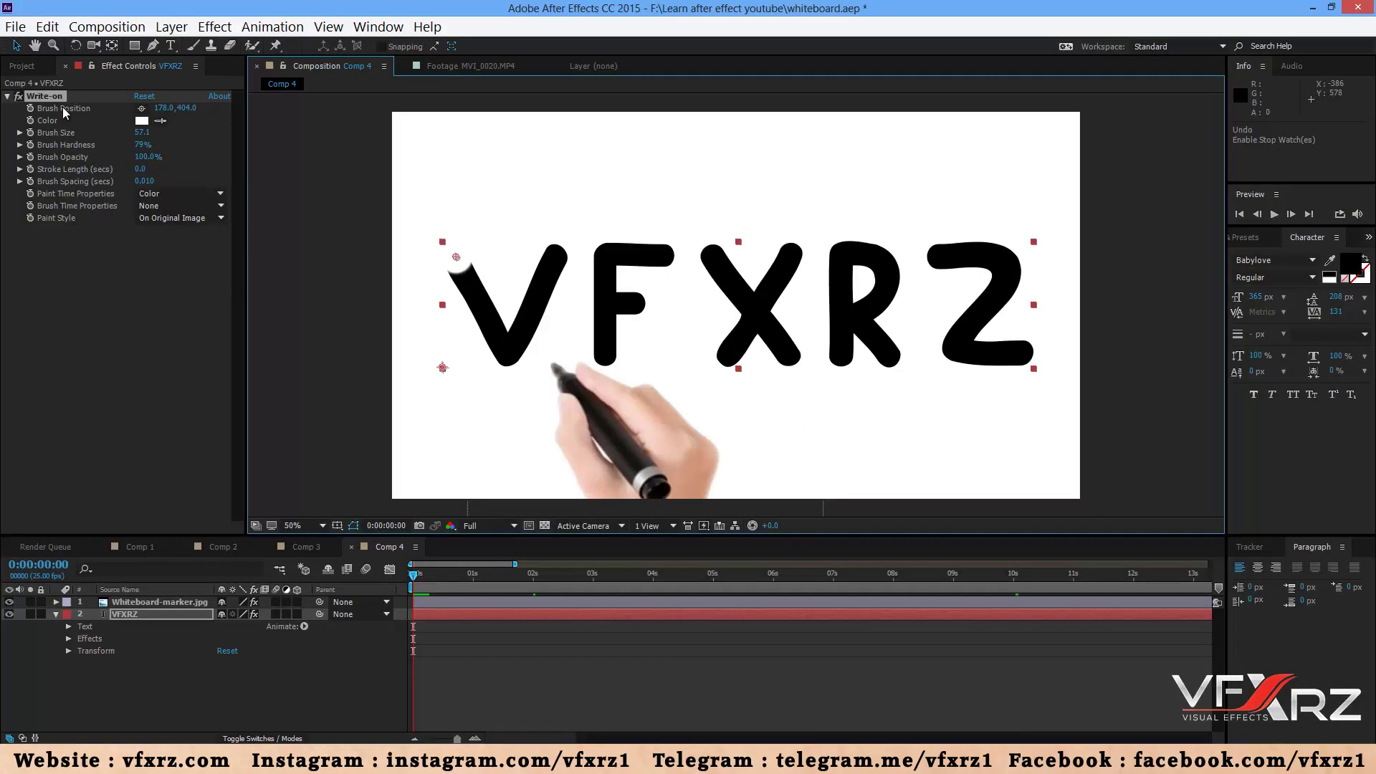
left_click(91, 159)
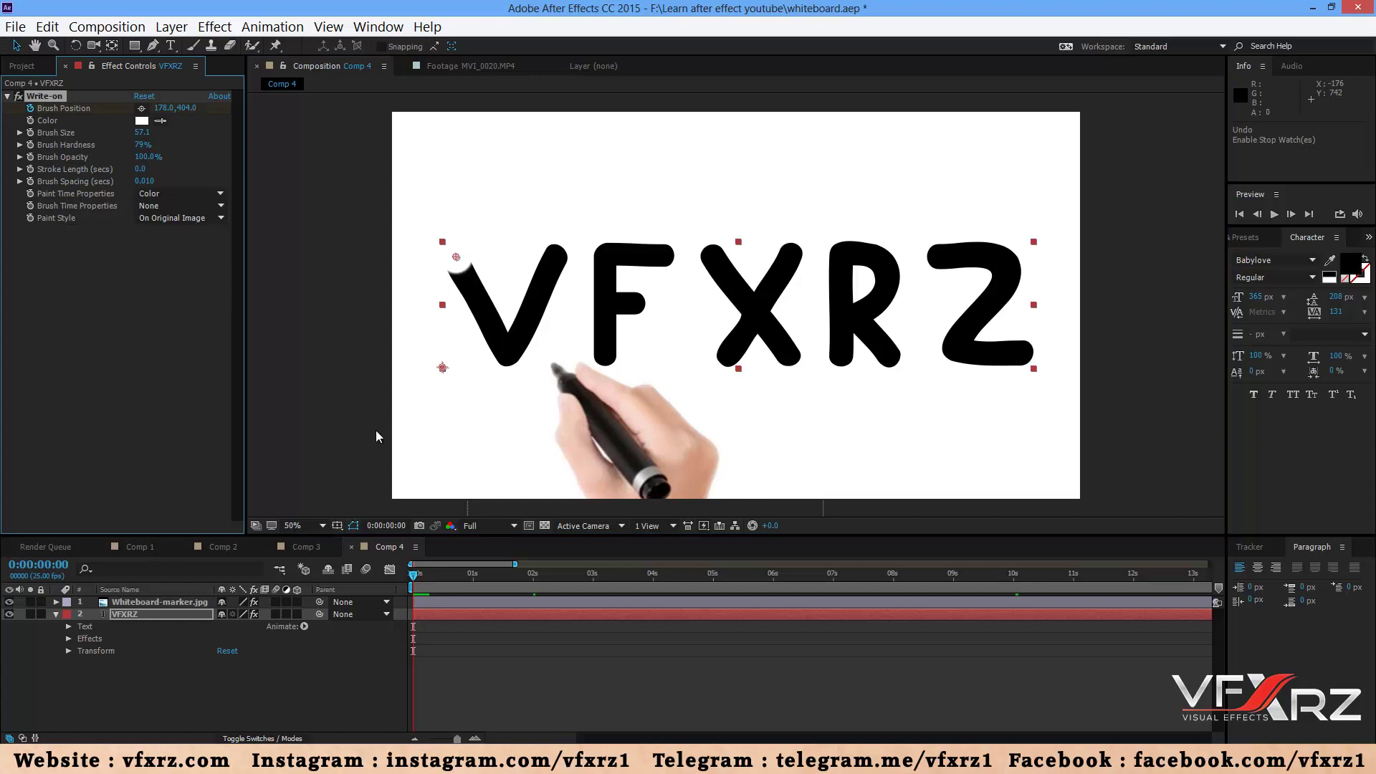
left_click_drag(420, 582, 435, 584)
left_click_drag(456, 258, 480, 290)
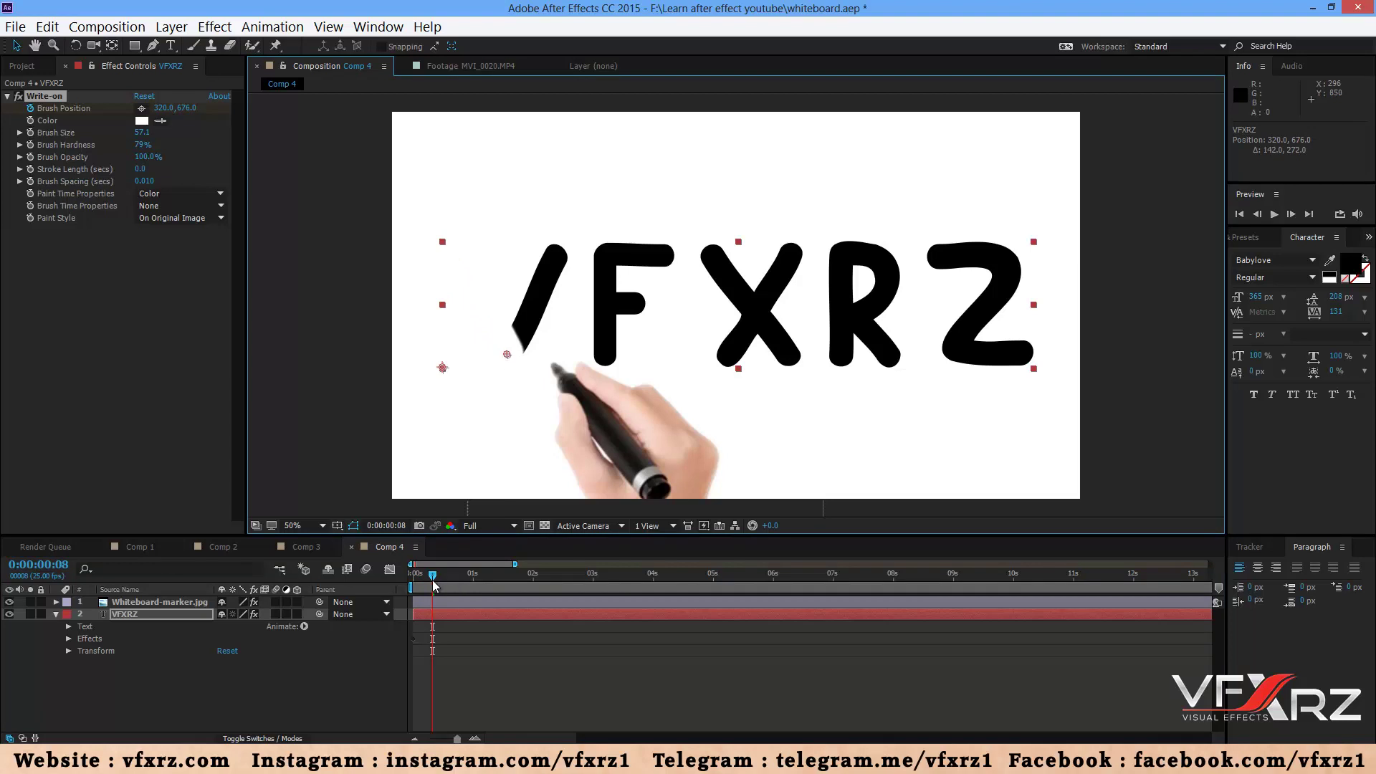
- Change the Write-on brush color to red F62A2A
left_click(142, 121)
left_click(174, 448)
left_click_drag(174, 448, 203, 417)
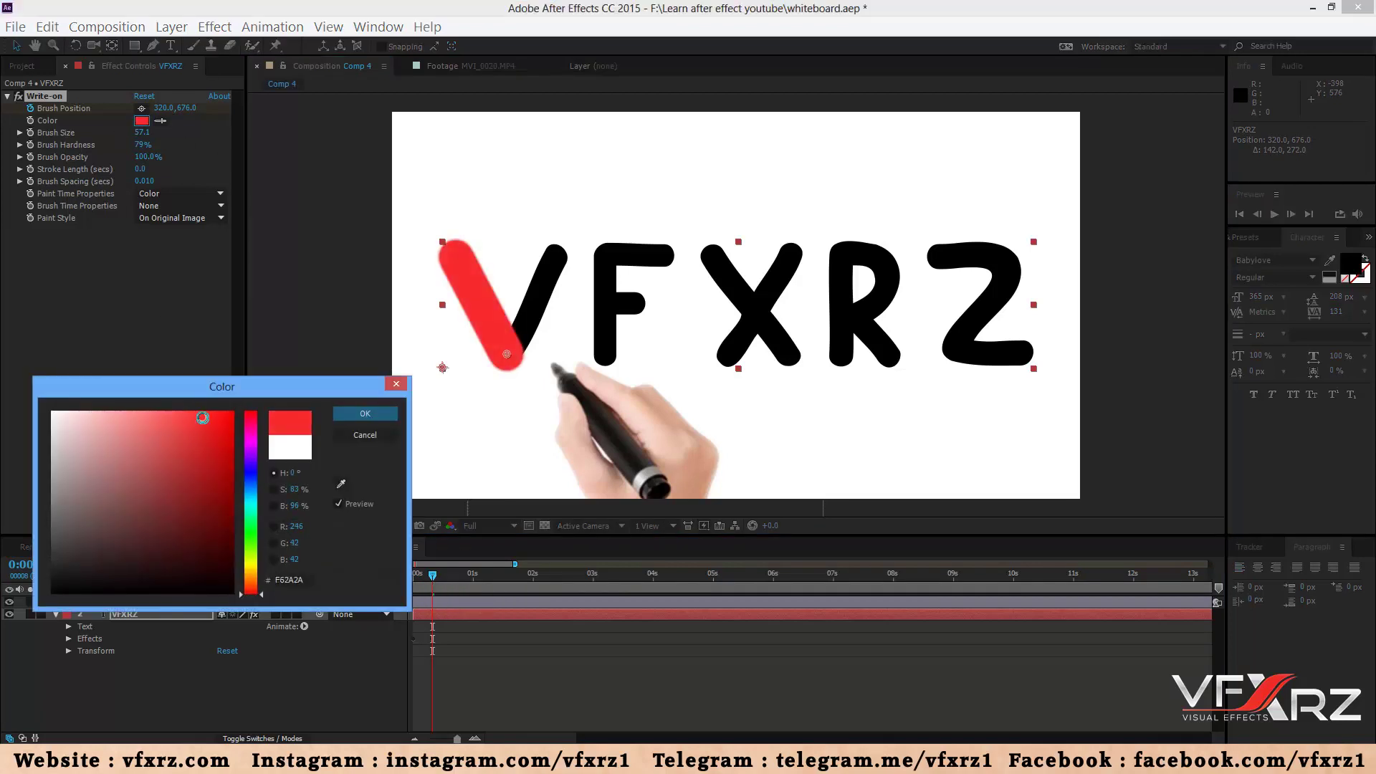
left_click(354, 418)
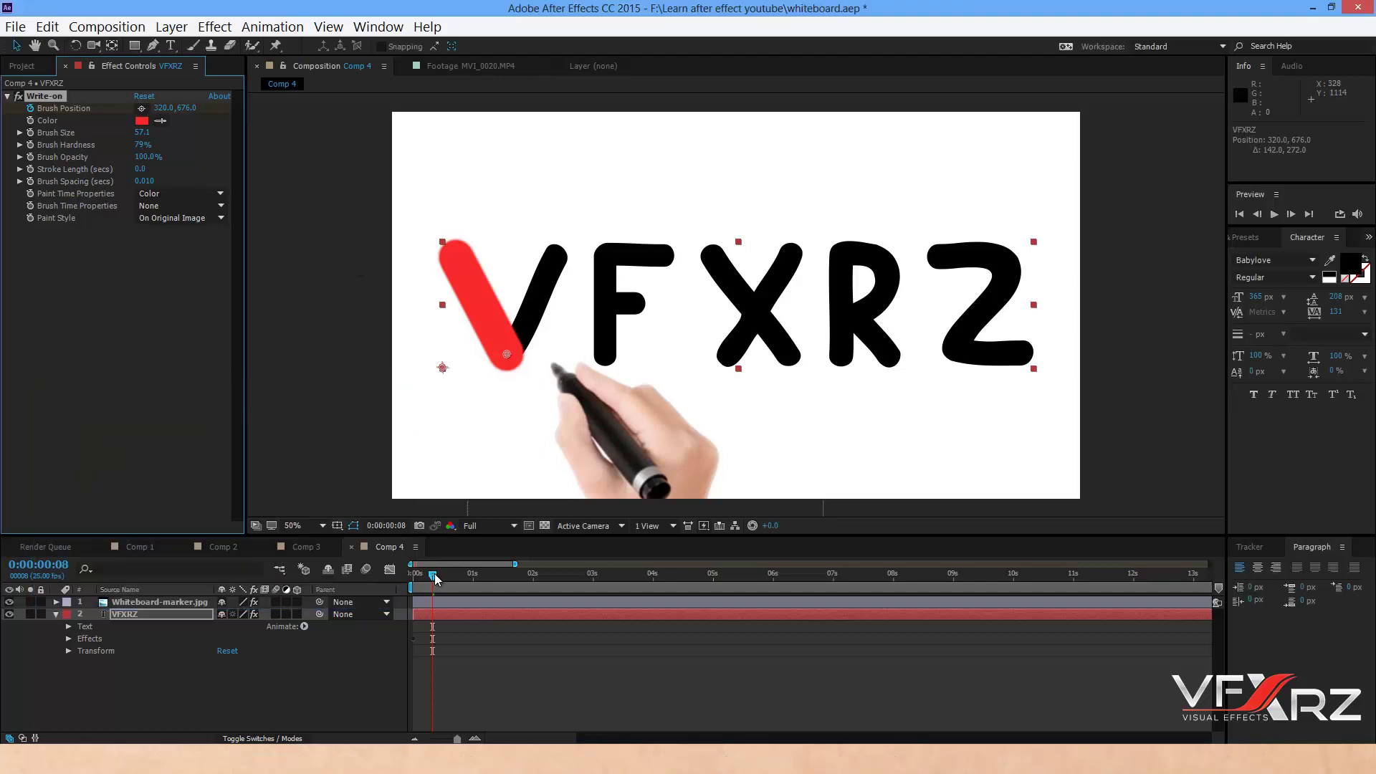
- Keyframe the brush at the V's upper end (458, 398) at 0:00:00:13 and the F's foot (590, 680) at 0:00:00:18
left_click_drag(435, 579, 447, 579)
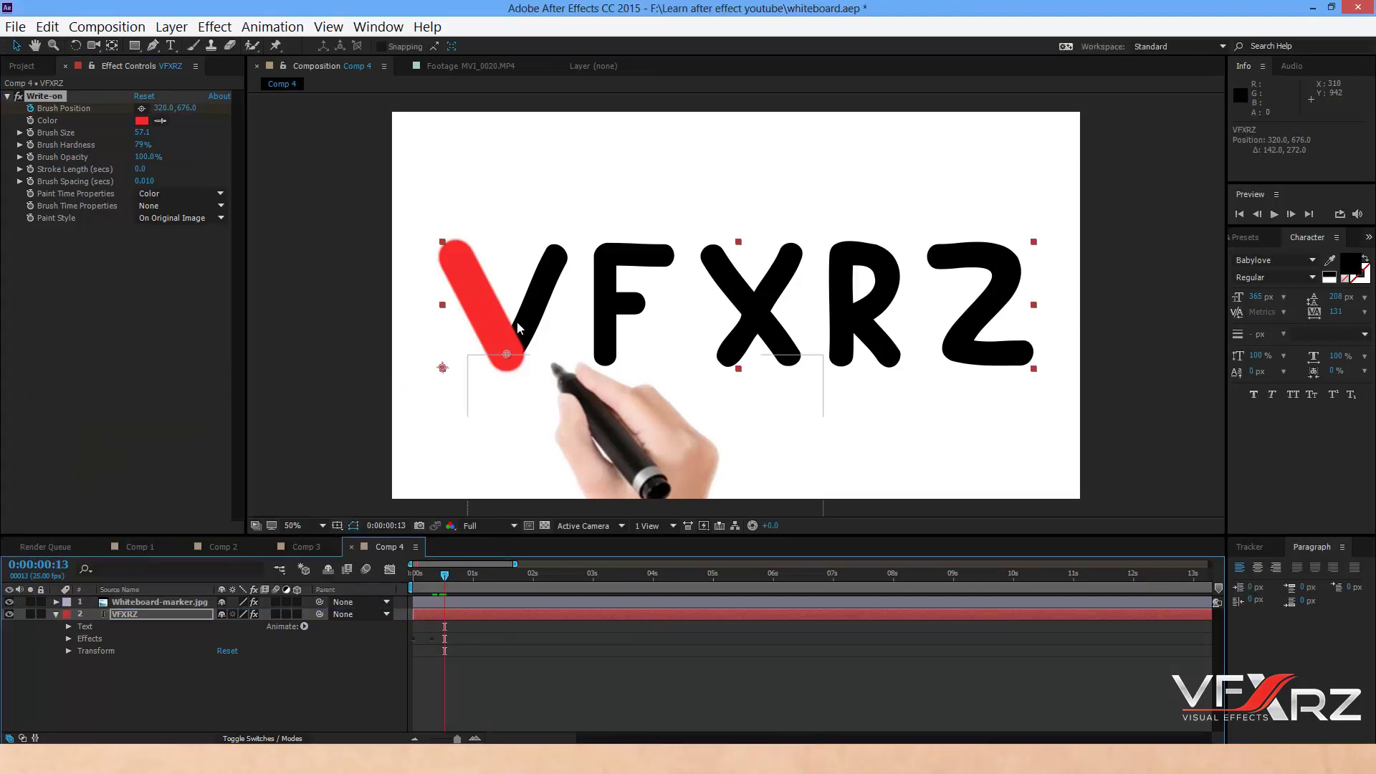
left_click_drag(507, 354, 556, 251)
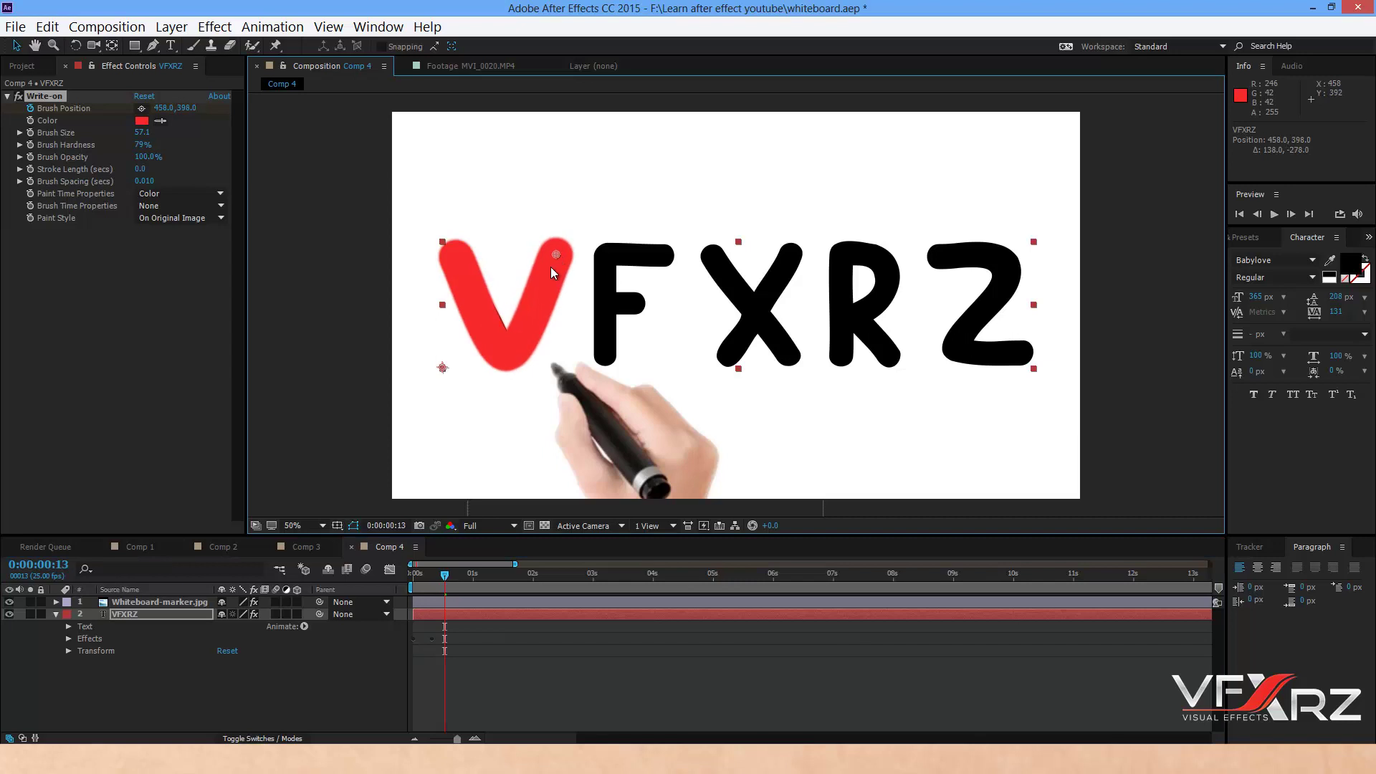
left_click_drag(445, 584, 454, 584)
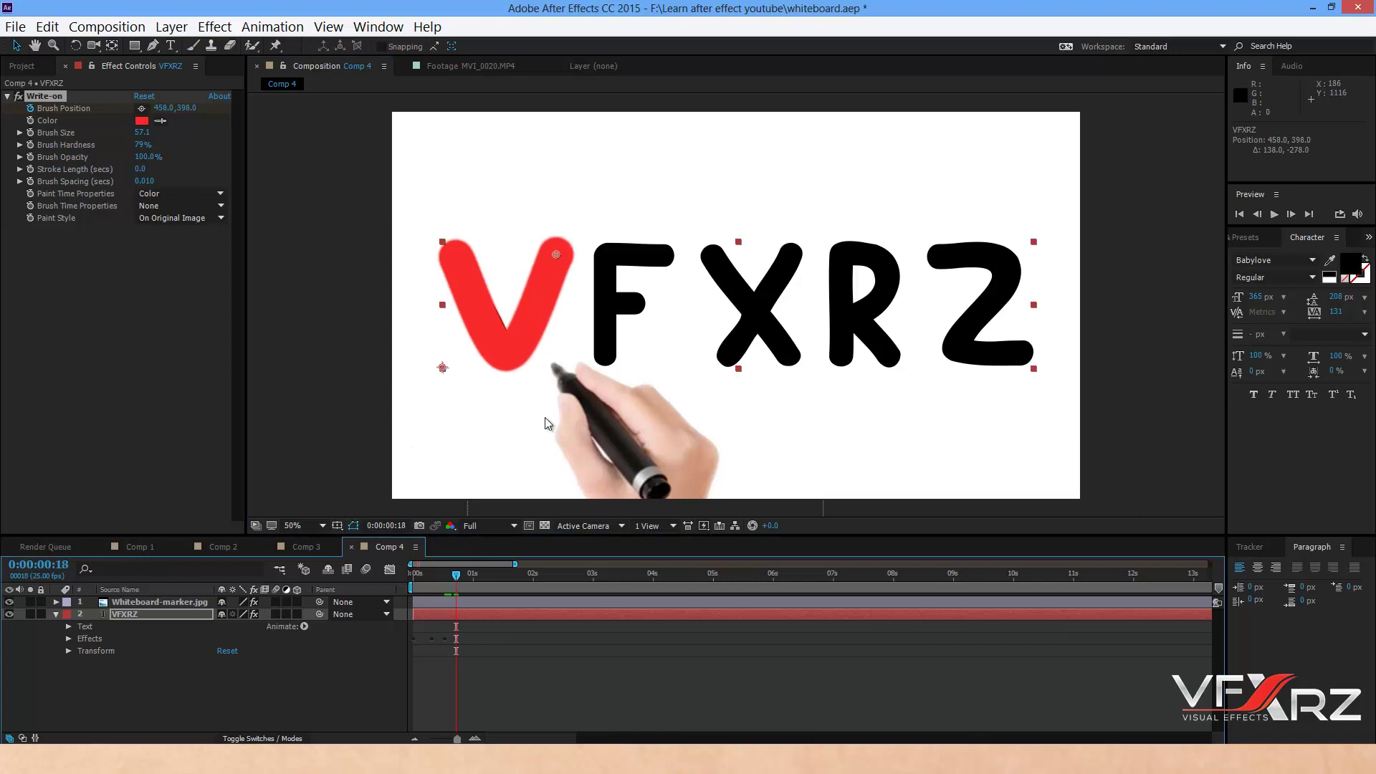
left_click_drag(557, 252, 603, 356)
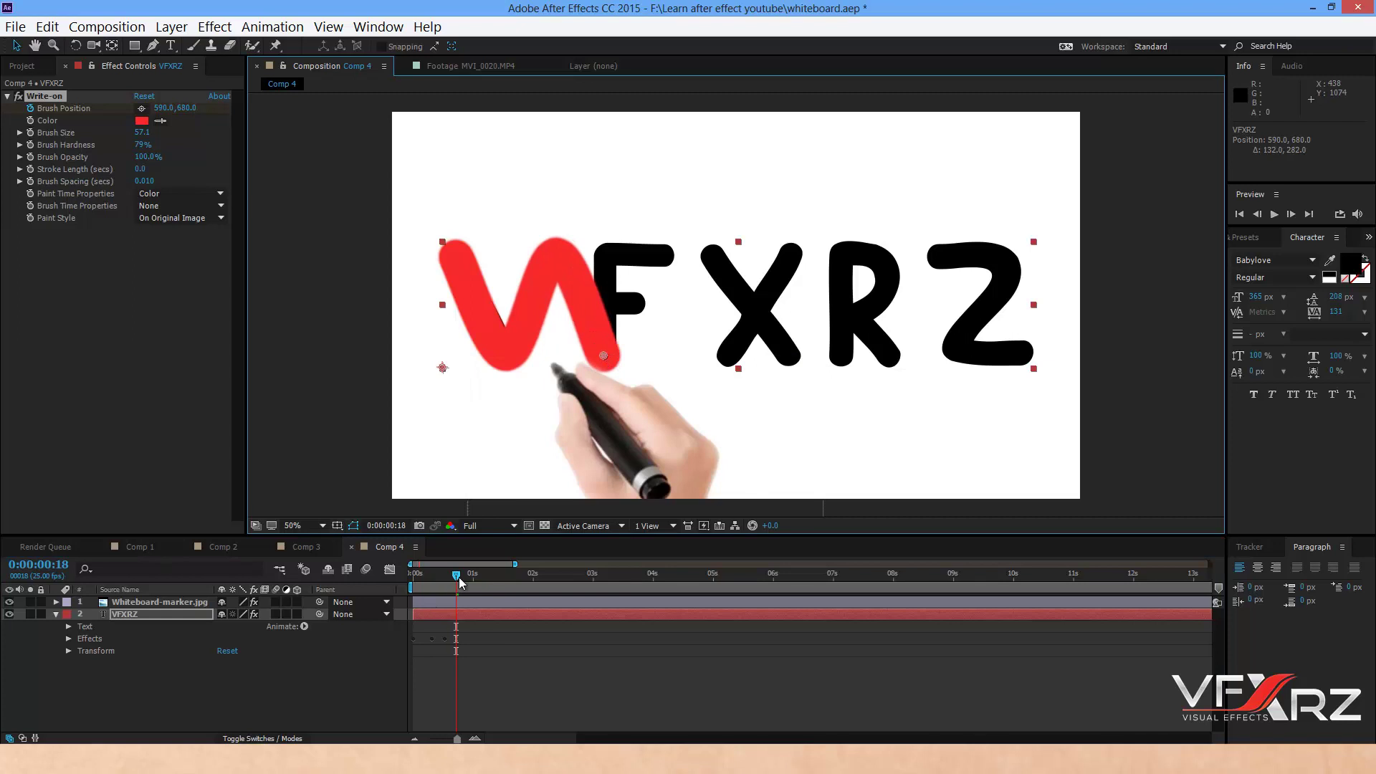
- Keyframe the brush up the F's stem, out along its top bar, back, and down to the middle arm
left_click_drag(457, 575, 463, 574)
left_click_drag(604, 356, 604, 253)
left_click_drag(463, 575, 470, 575)
left_click_drag(604, 252, 661, 255)
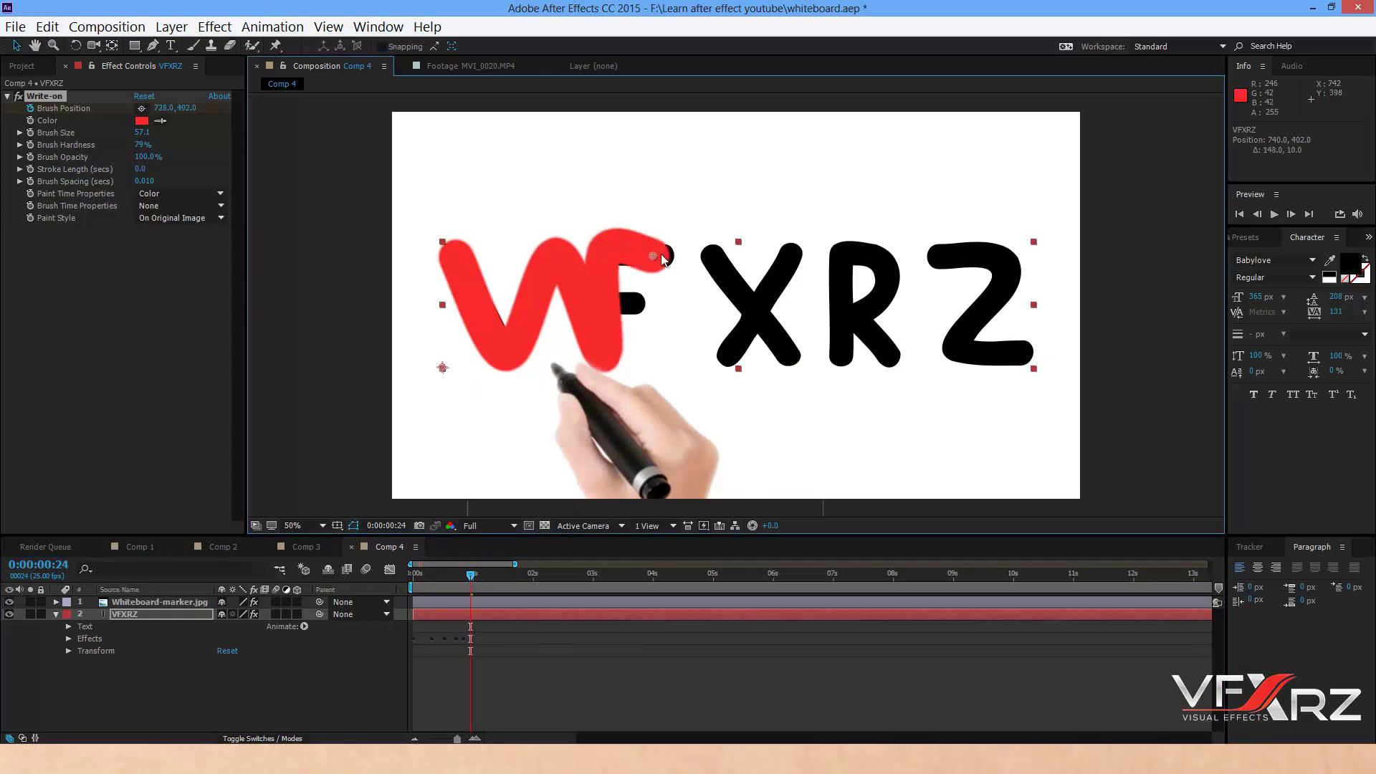
left_click_drag(471, 575, 475, 575)
left_click_drag(659, 258, 618, 255)
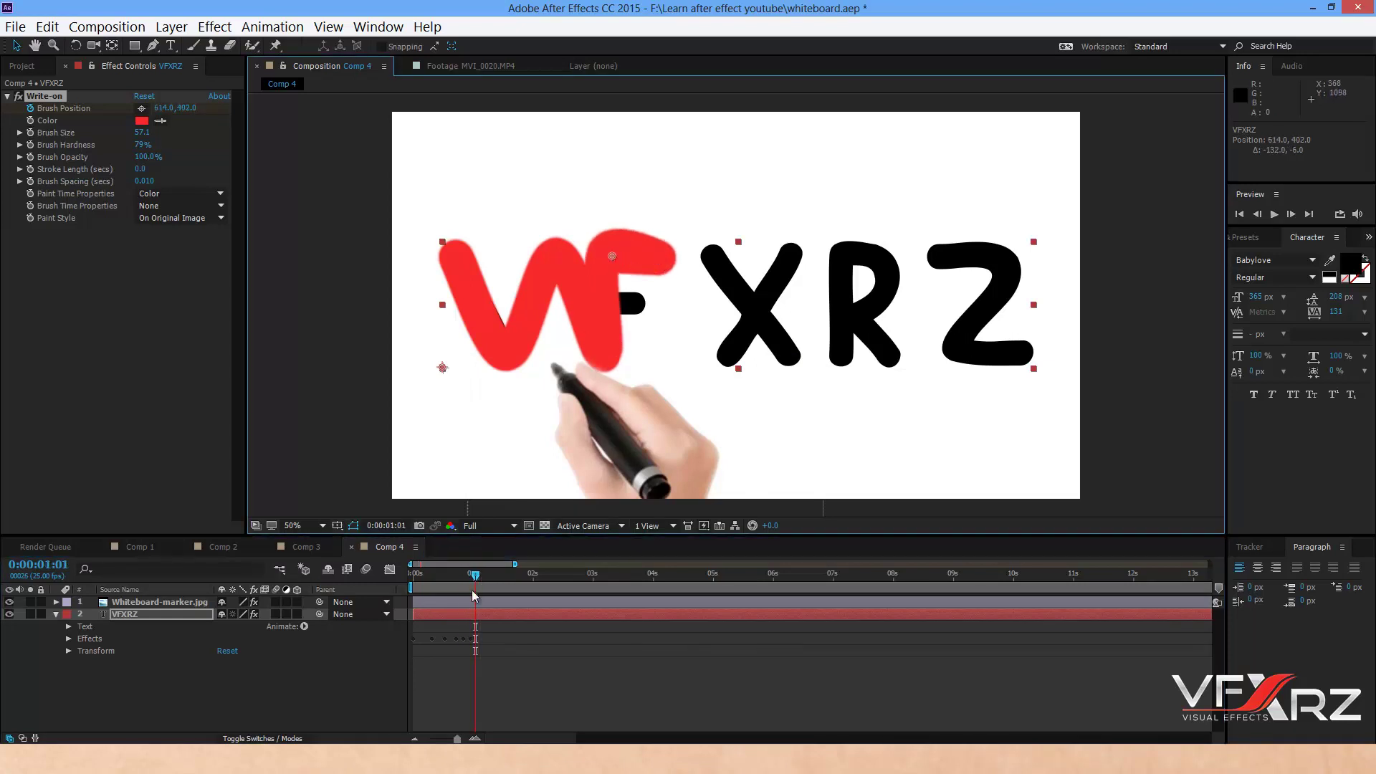
left_click_drag(475, 575, 478, 576)
left_click_drag(612, 256, 606, 303)
- Keyframe the brush from the F's middle arm through the strokes of the X, advancing a few frames per point
left_click_drag(478, 575, 483, 576)
mouse_move(607, 303)
left_mouse_down()
mouse_move(720, 250)
mouse_move(713, 264)
mouse_move(745, 315)
mouse_move(791, 358)
mouse_move(756, 322)
mouse_move(786, 353)
mouse_move(743, 387)
mouse_move(763, 330)
mouse_move(726, 367)
left_mouse_up()
key("Page_Down")
key("Page_Down")
key("Page_Down")
key("Page_Down")
key("Page_Down")
key("Page_Down")
key("Page_Down")
key("Page_Down")
key("Page_Down")
key("Page_Down")
left_click_drag(503, 576, 513, 576)
left_click_drag(726, 367, 792, 254)
- Keyframe the brush along the R's stem and bowl, reaching 1298, 560 at 0:00:02:06
left_click_drag(518, 576, 526, 576)
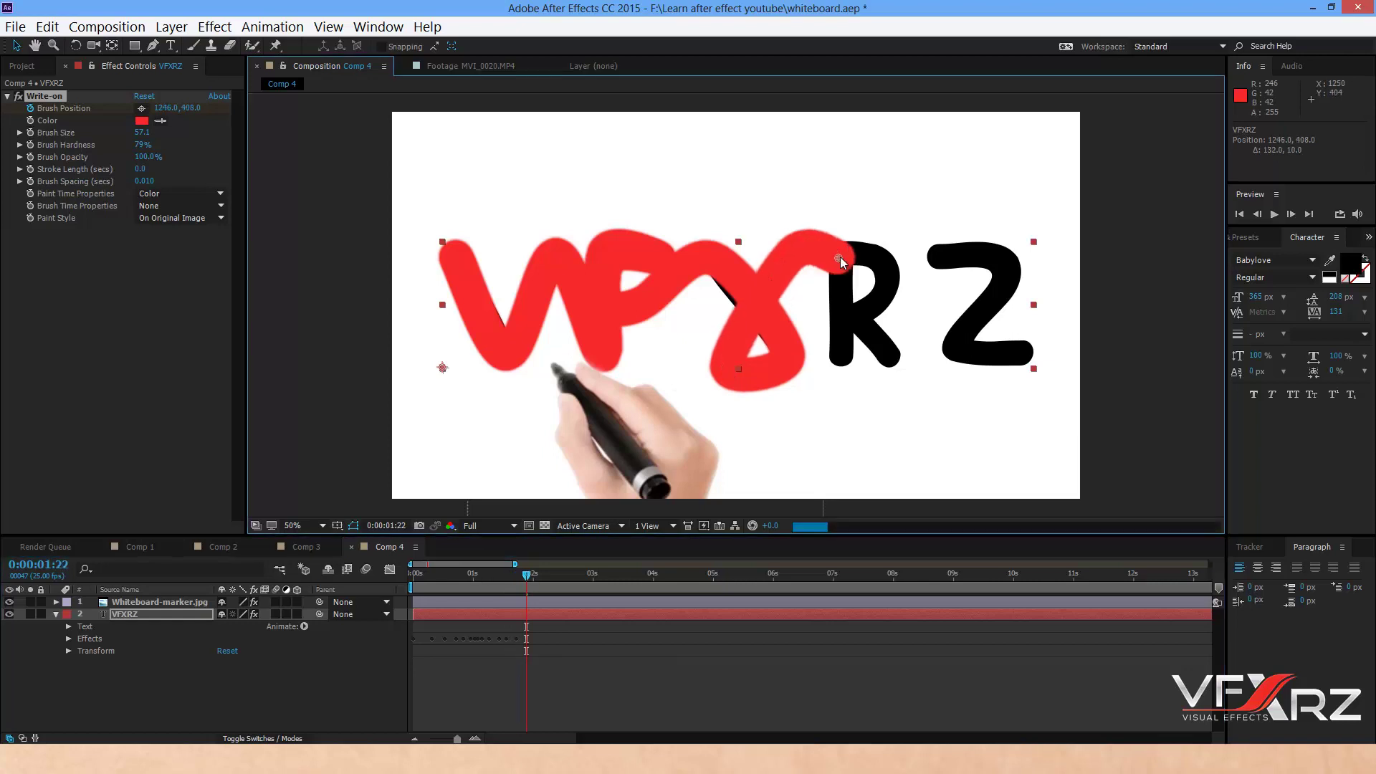
mouse_move(791, 254)
left_mouse_down()
mouse_move(838, 356)
mouse_move(842, 251)
left_mouse_up()
key("Page_Down")
key("Page_Down")
key("Page_Down")
left_click_drag(533, 575, 540, 576)
left_click_drag(842, 251, 893, 271)
left_click_drag(541, 576, 547, 575)
left_click_drag(875, 306, 857, 312)
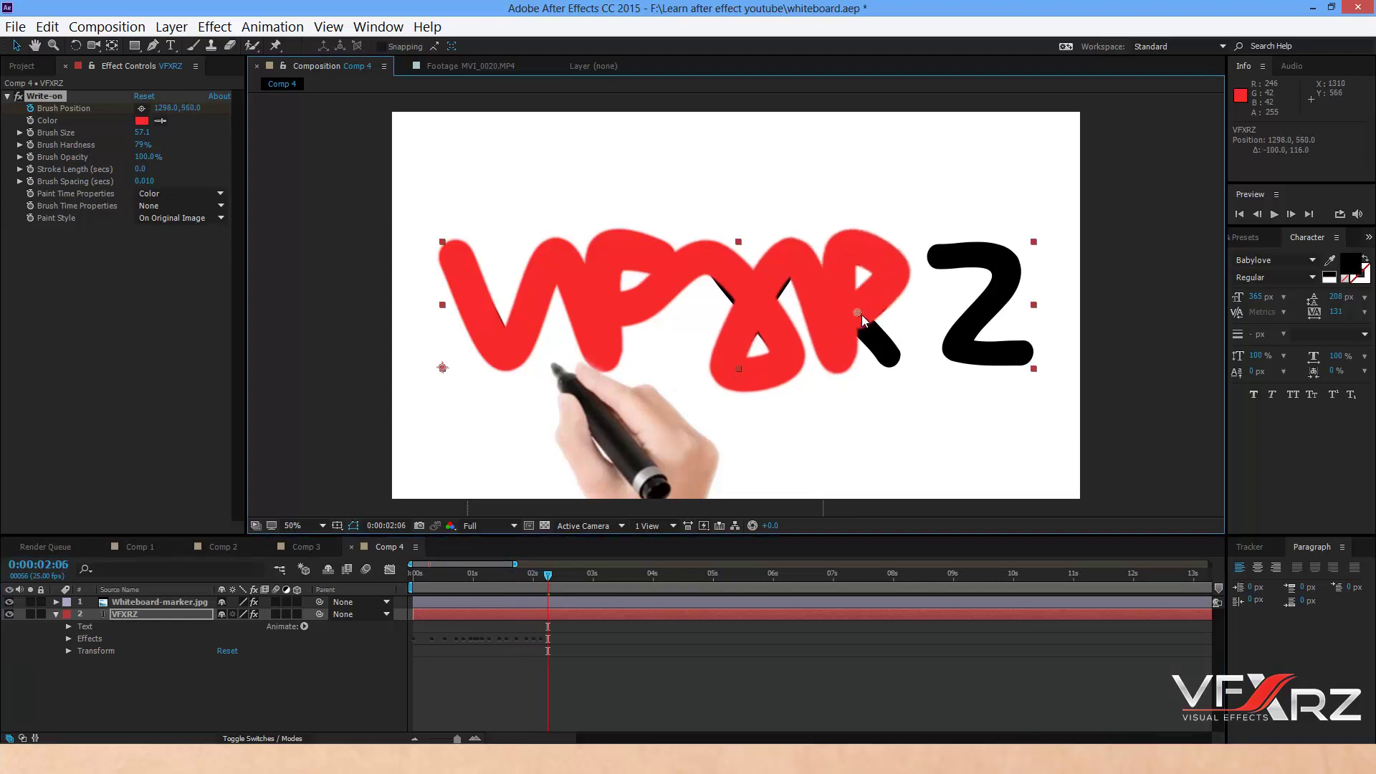
- Keyframe the brush over the R's leg and through the whole Z, ending at 1810, 670 at 0:00:02:22
left_click_drag(548, 575, 560, 577)
mouse_move(857, 312)
left_mouse_down()
mouse_move(901, 364)
mouse_move(939, 256)
left_mouse_up()
left_click(564, 576)
left_click_drag(564, 574, 571, 575)
left_click_drag(939, 256, 1014, 265)
left_click_drag(571, 575, 579, 575)
left_click_drag(1014, 264, 954, 352)
left_click_drag(578, 575, 585, 575)
left_click_drag(955, 352, 1039, 352)
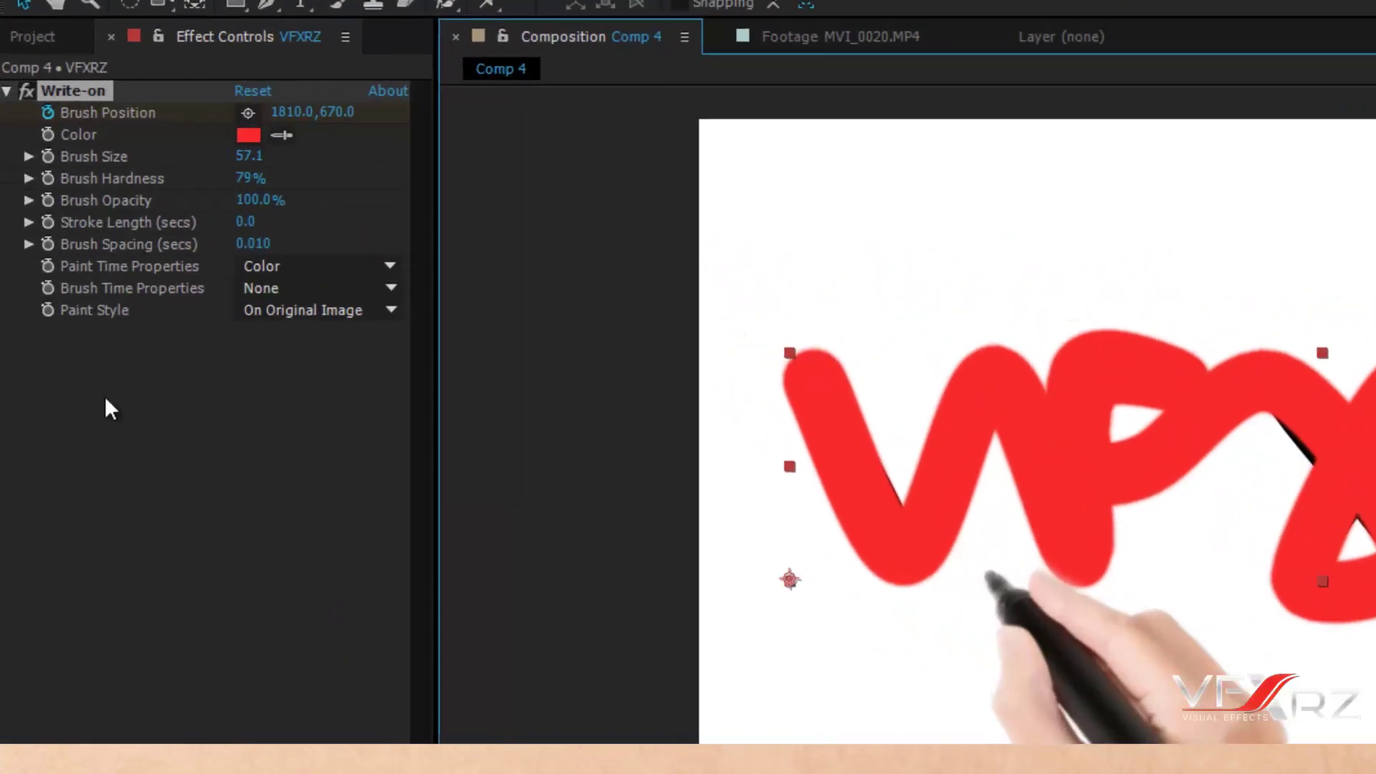
- Set the Write-on effect's Paint Style to Reveal Original Image
left_click(59, 329)
left_click(301, 313)
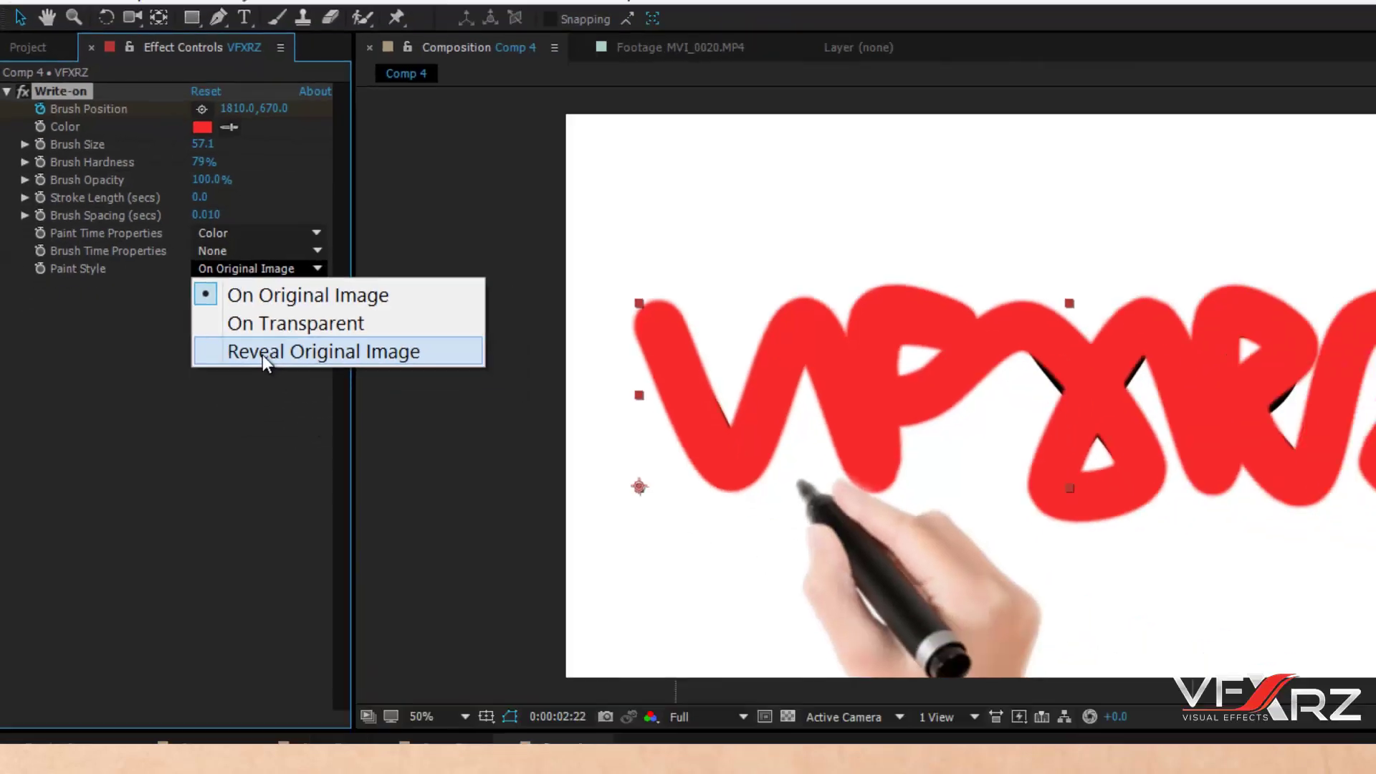
left_click(336, 415)
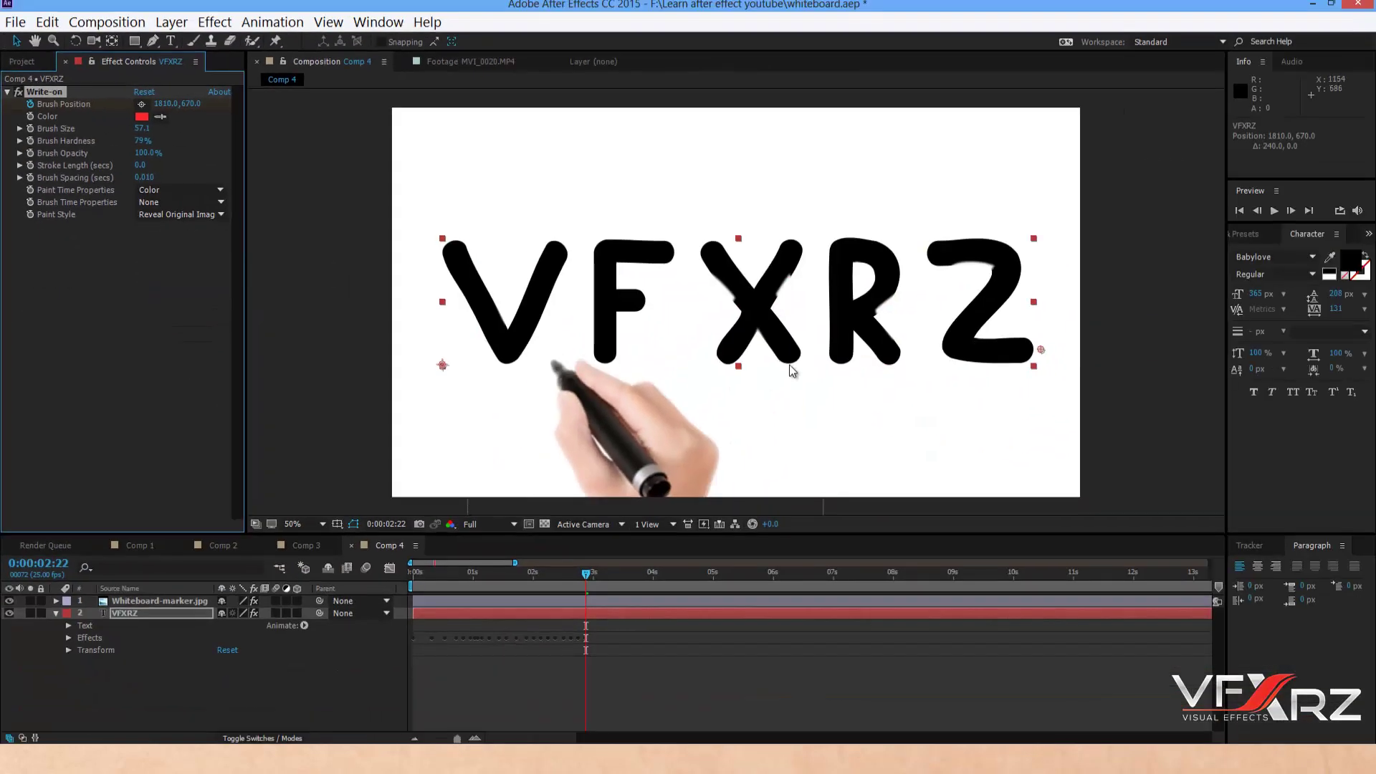
- Play the text reveal from the first frame and scrub through the R to check how cleanly the letters are covered
left_click_drag(577, 572, 413, 584)
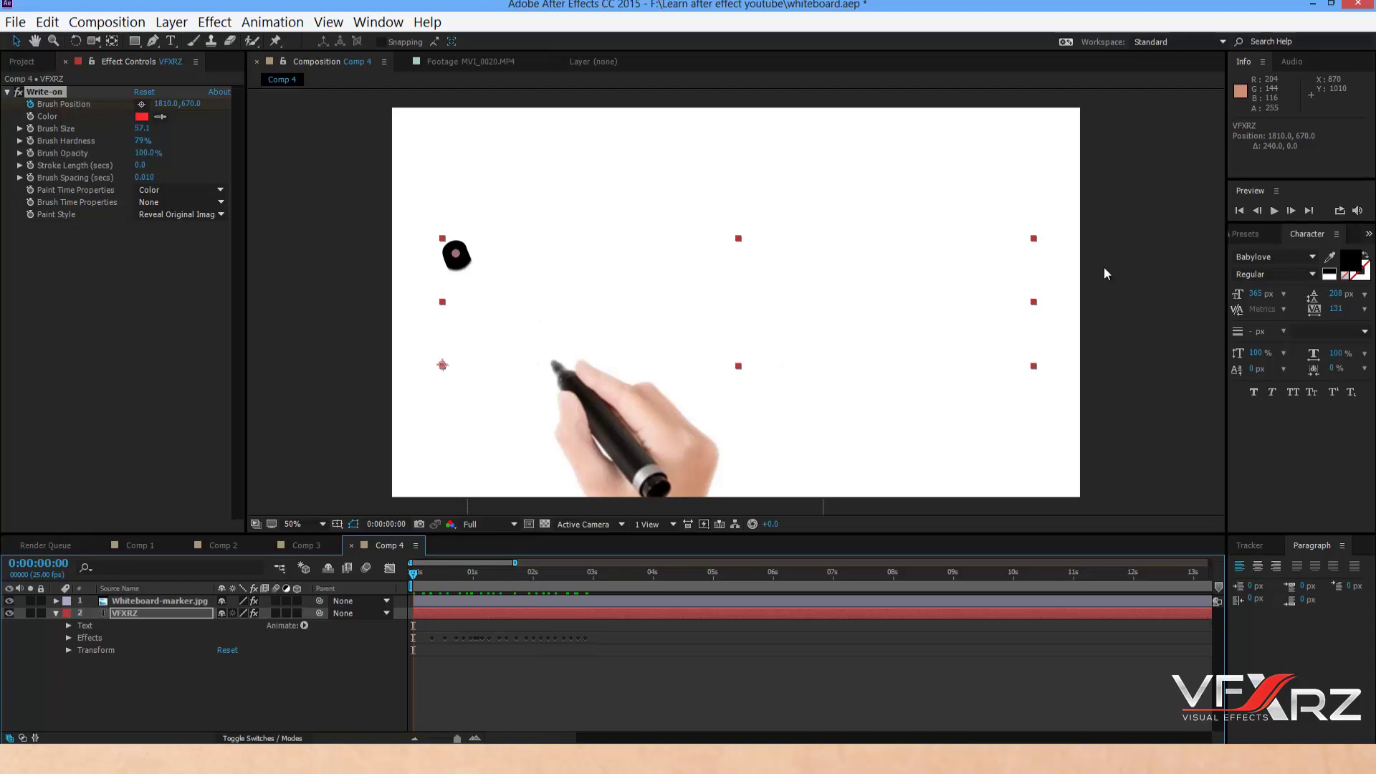
left_click(1272, 211)
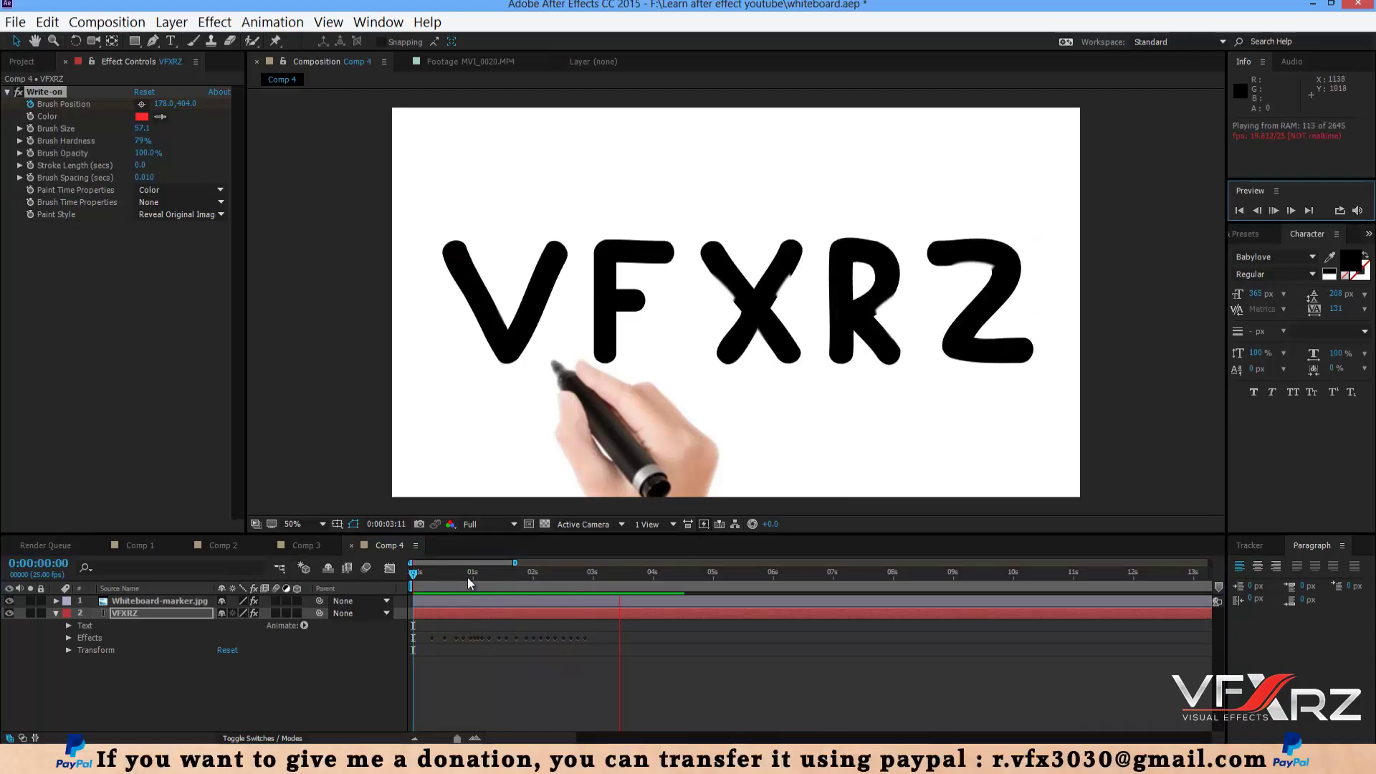
left_click_drag(491, 570, 560, 579)
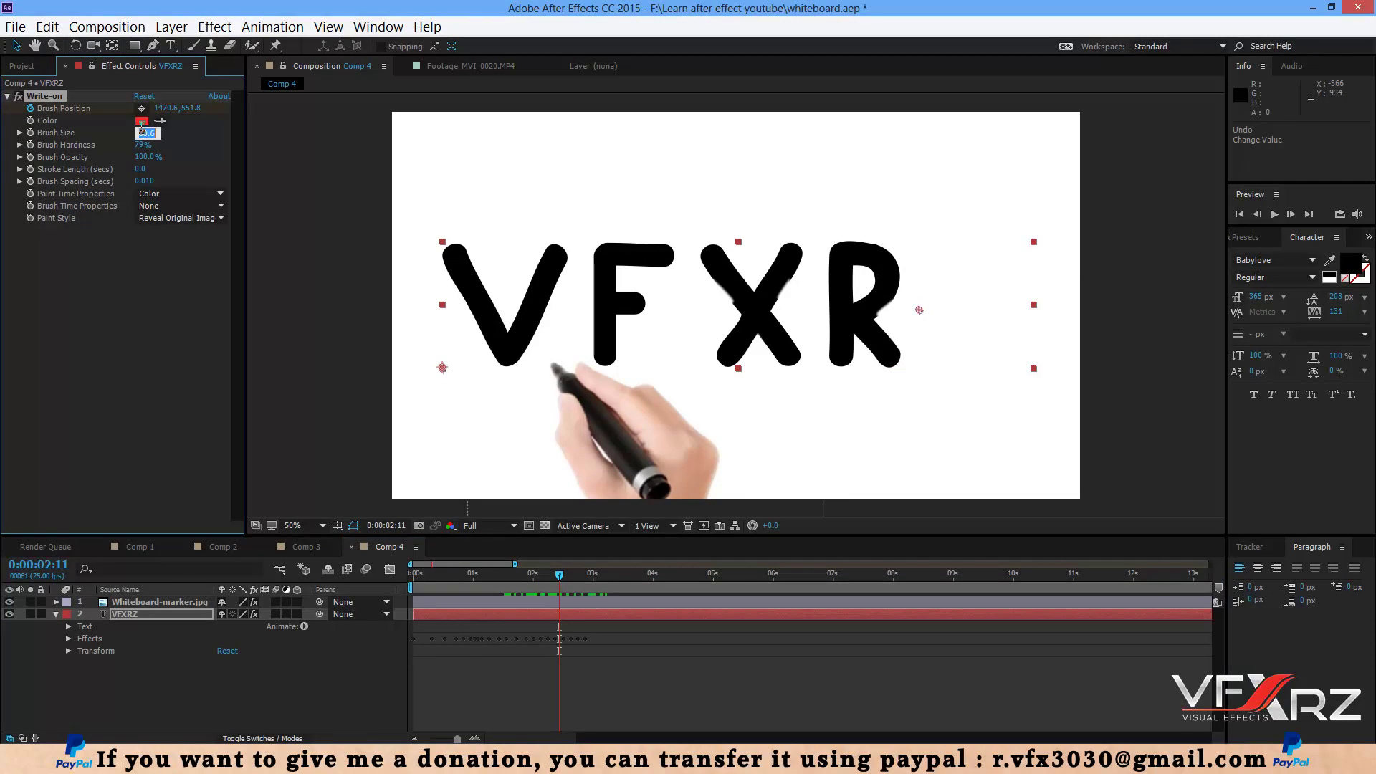
- Set the Write-on brush size to 70 and replay the animation from the start
left_click(157, 334)
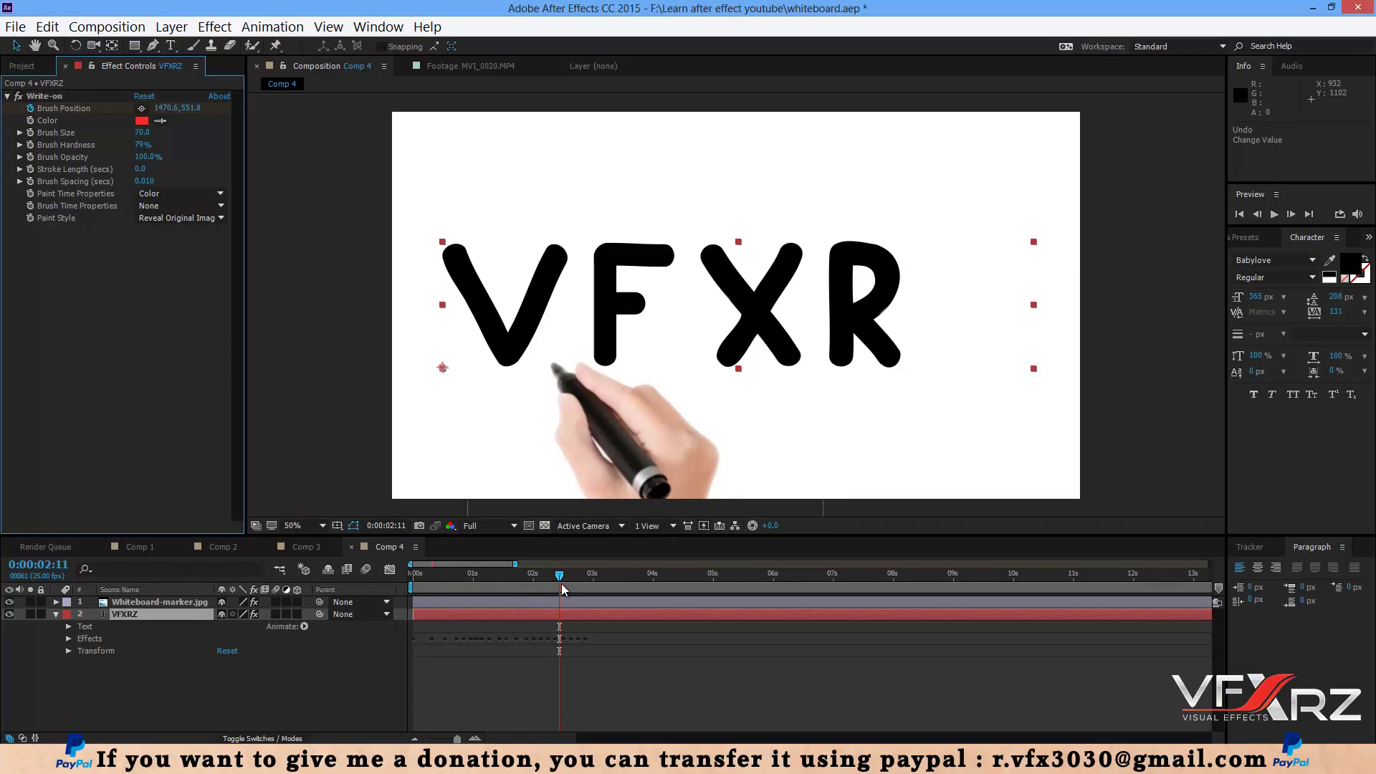
left_click_drag(496, 576, 413, 577)
key("space")
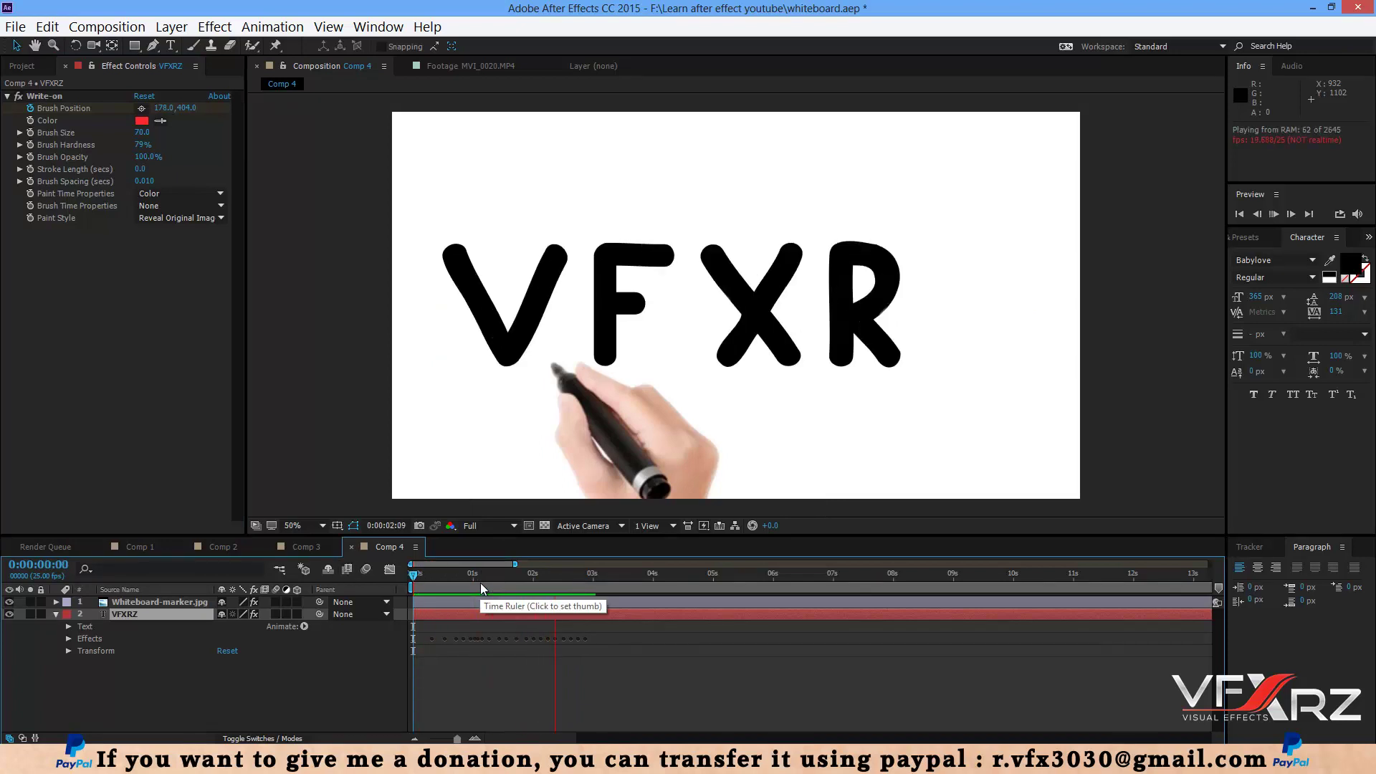
- End the work area at 0:00:03:01, just after the last brush keyframe
left_click(595, 573)
key("n")
left_click(581, 574)
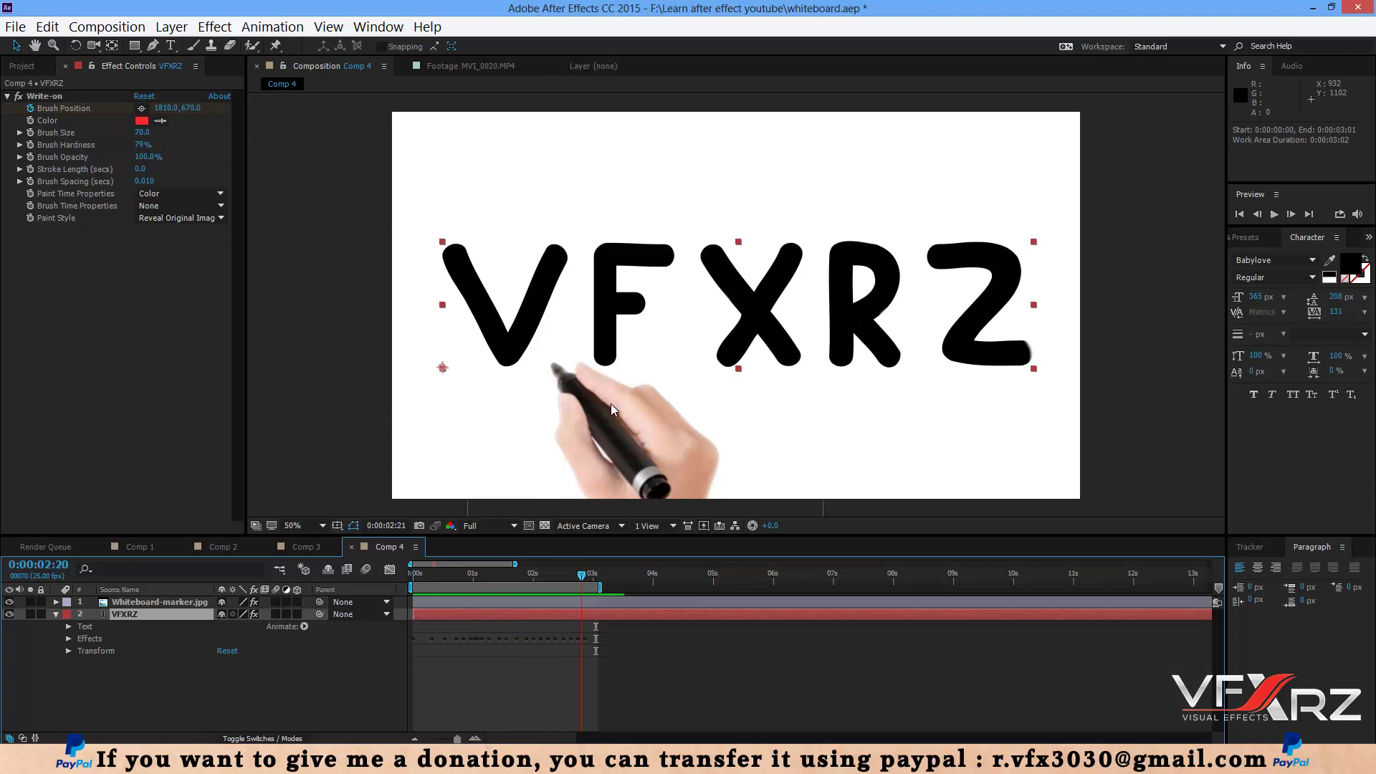
- Reveal the Write-on properties of the VFXRZ layer and the Transform properties of the Whiteboard-marker.jpg layer
left_click(615, 436)
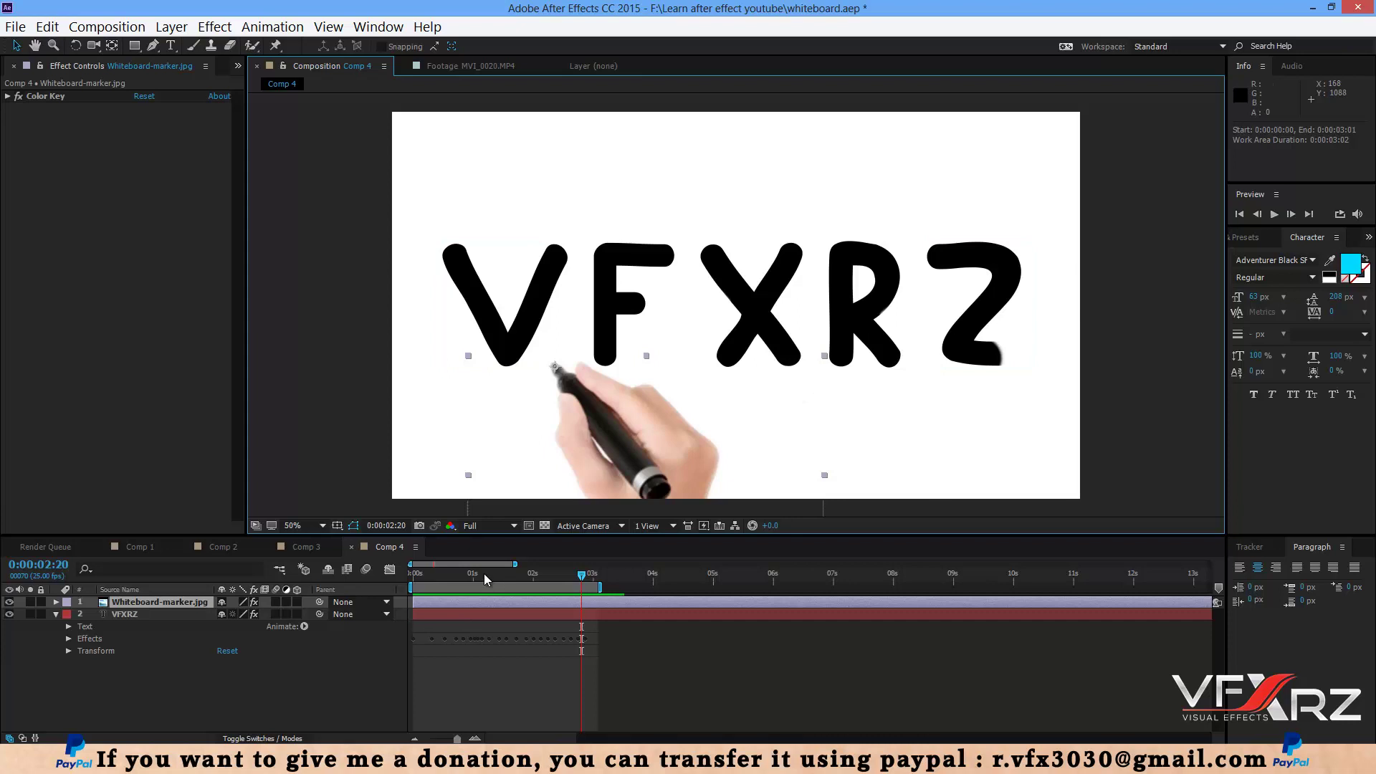
left_click(73, 639)
left_click(70, 639)
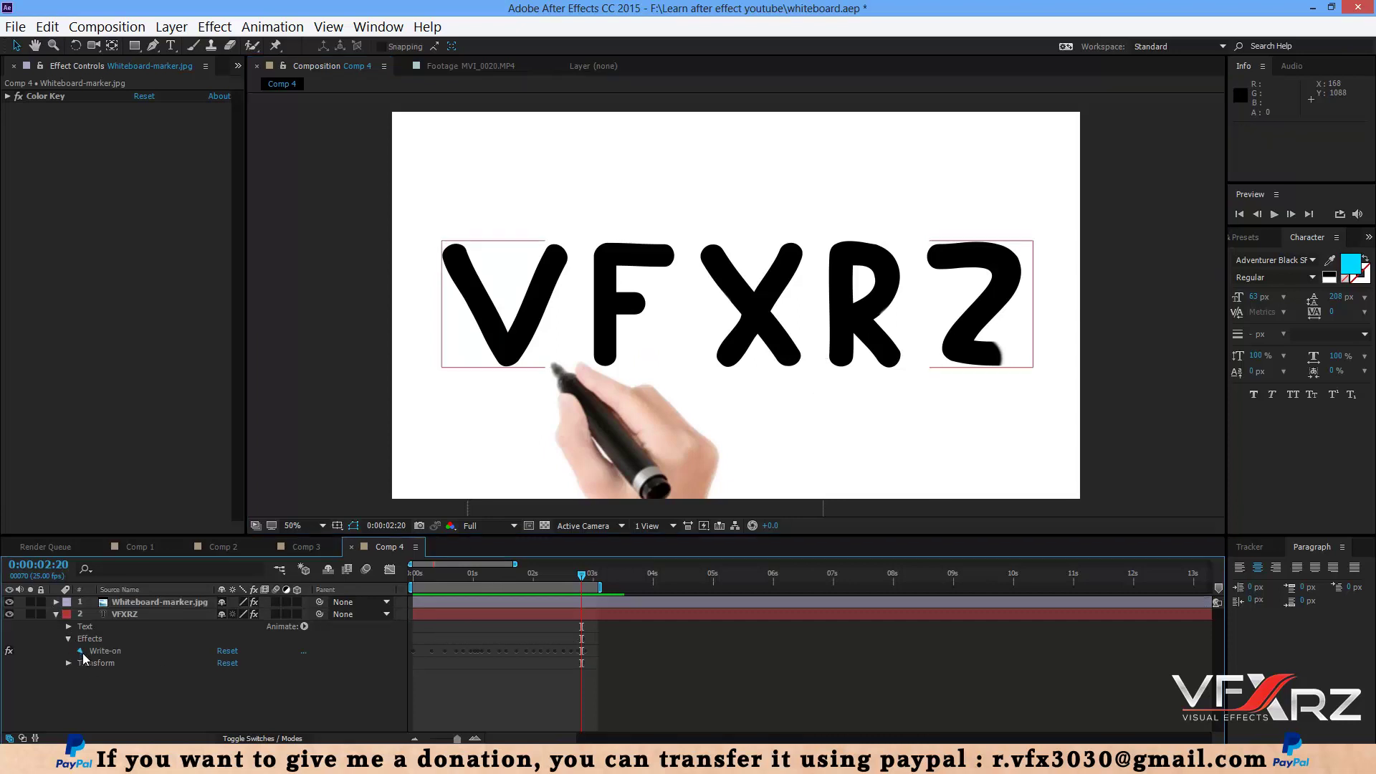
left_click(80, 652)
scroll(127, 634, "up", 3)
left_click(46, 599)
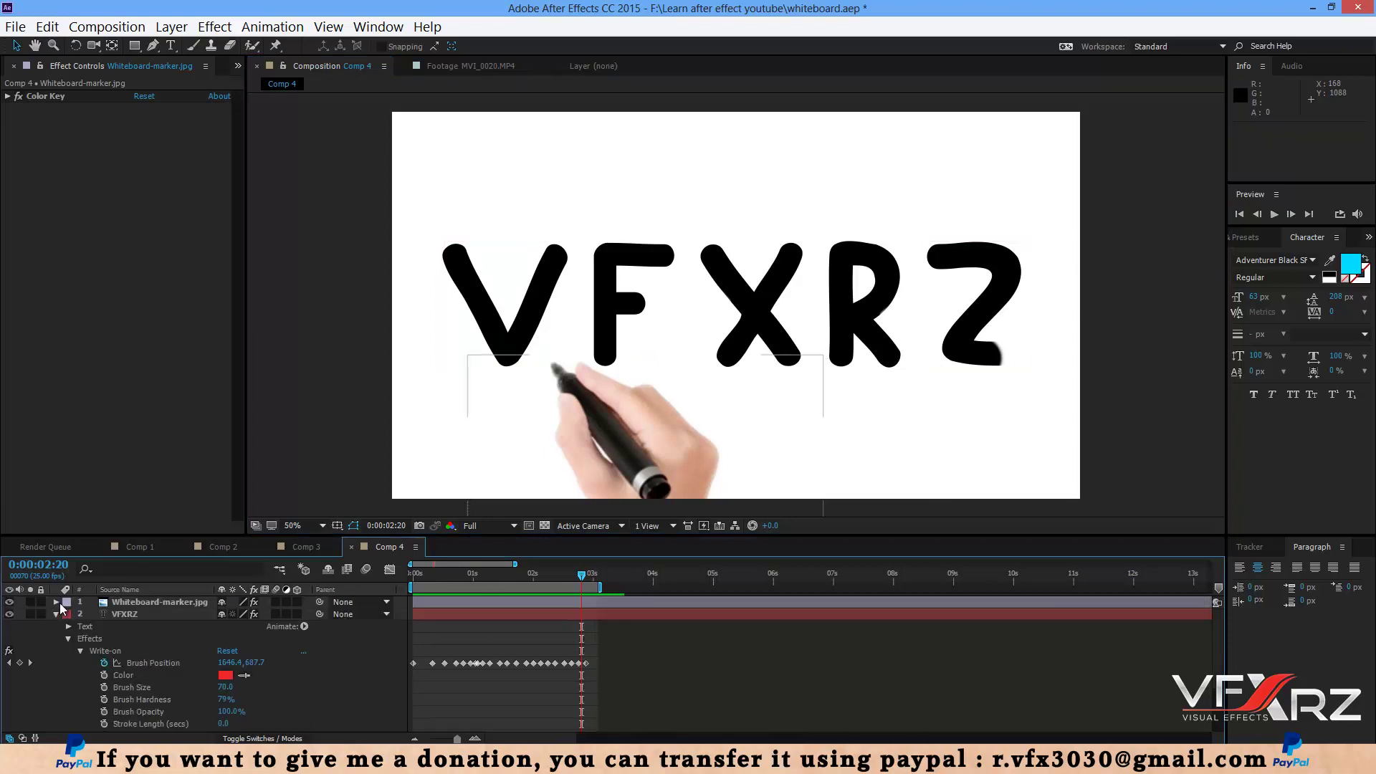
left_click(56, 602)
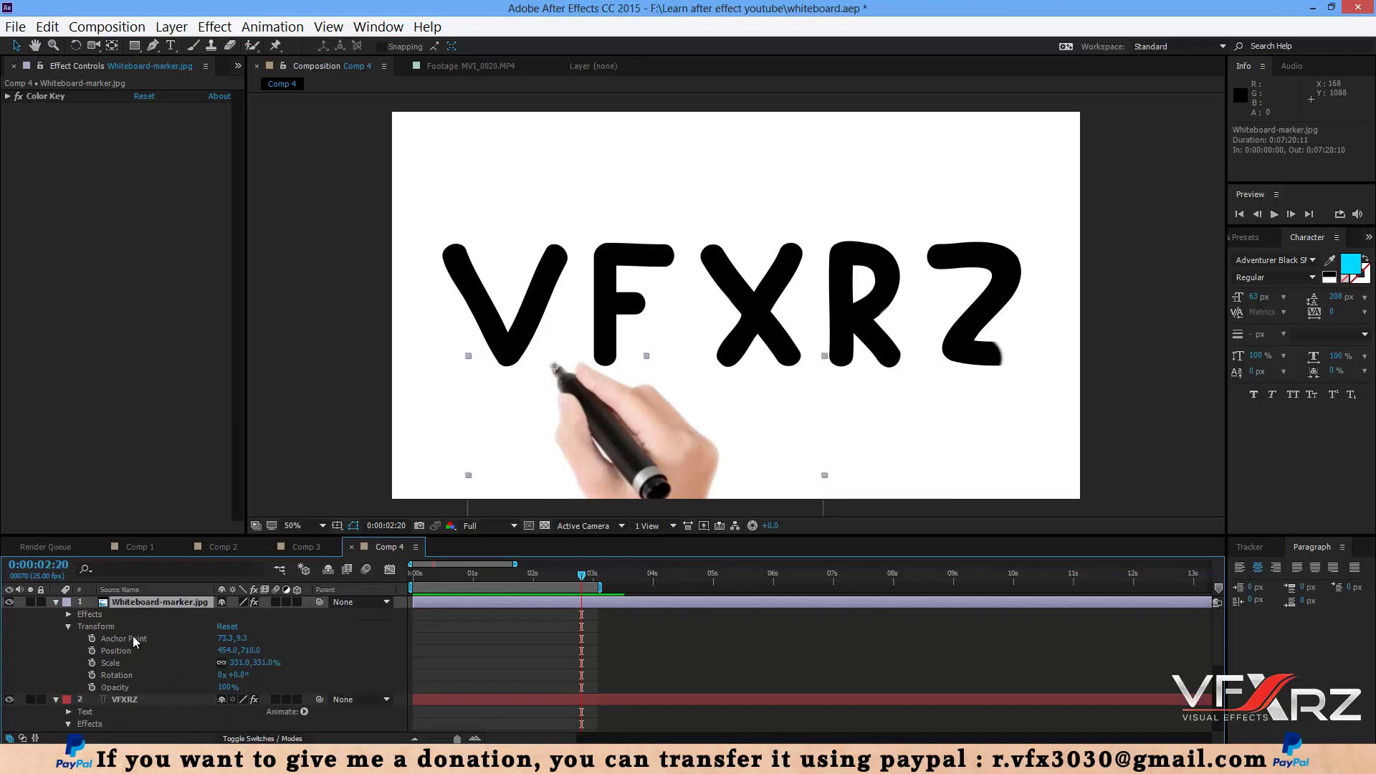
- Place the Whiteboard-marker.jpg layer's anchor point on the pen tip with the Pan Behind tool
left_click(169, 600)
left_click(111, 45)
left_click_drag(564, 379, 566, 382)
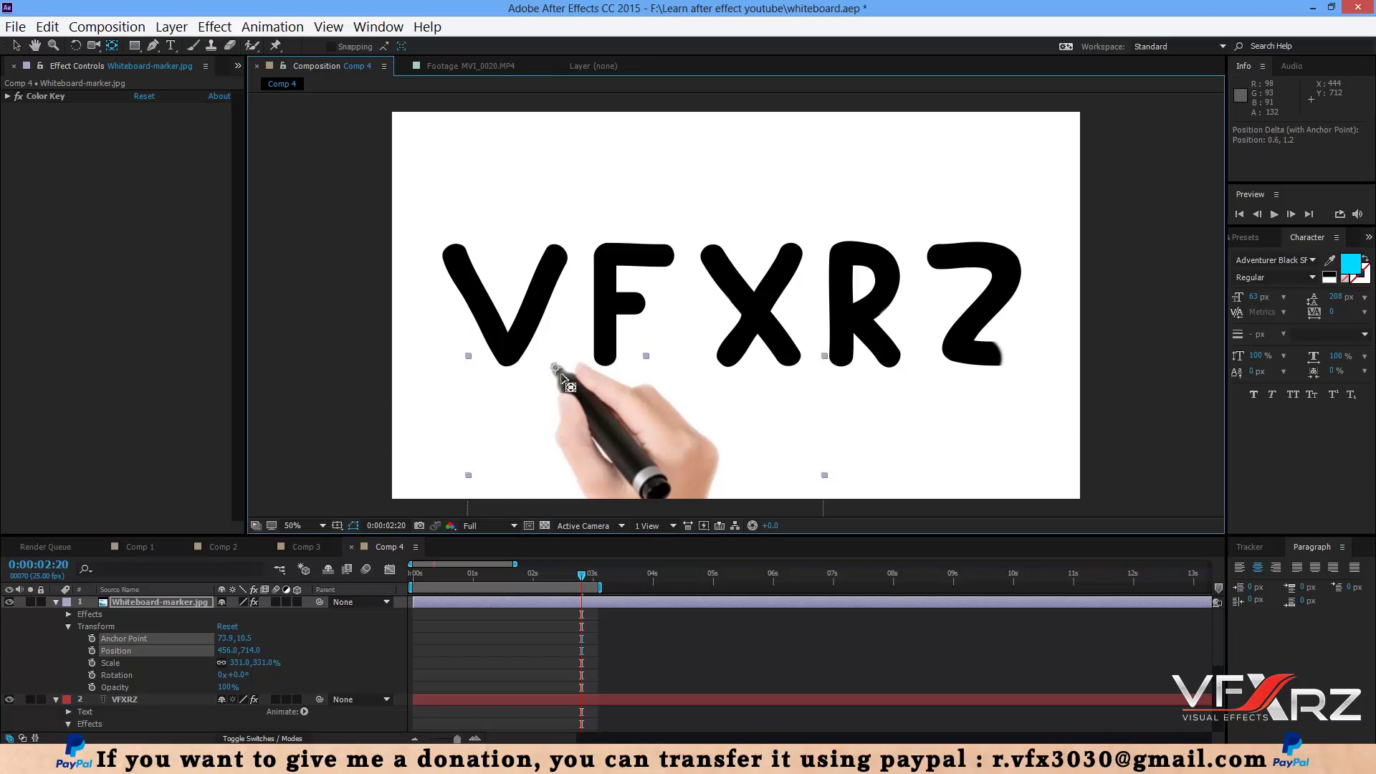
- Add an expression to the Whiteboard-marker.jpg layer's Position that links it to the VFXRZ layer's Write-on Brush Position
left_click(83, 650)
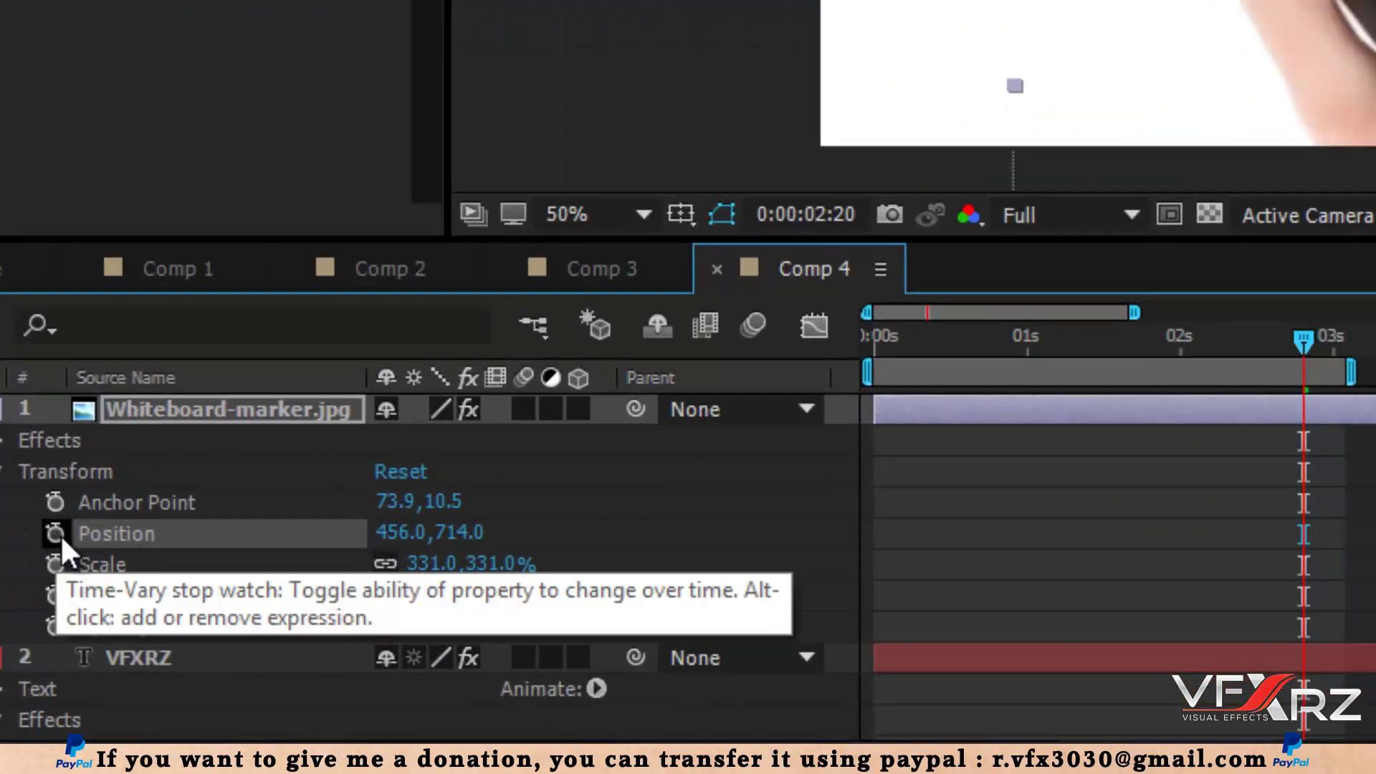
left_click(55, 535, "alt")
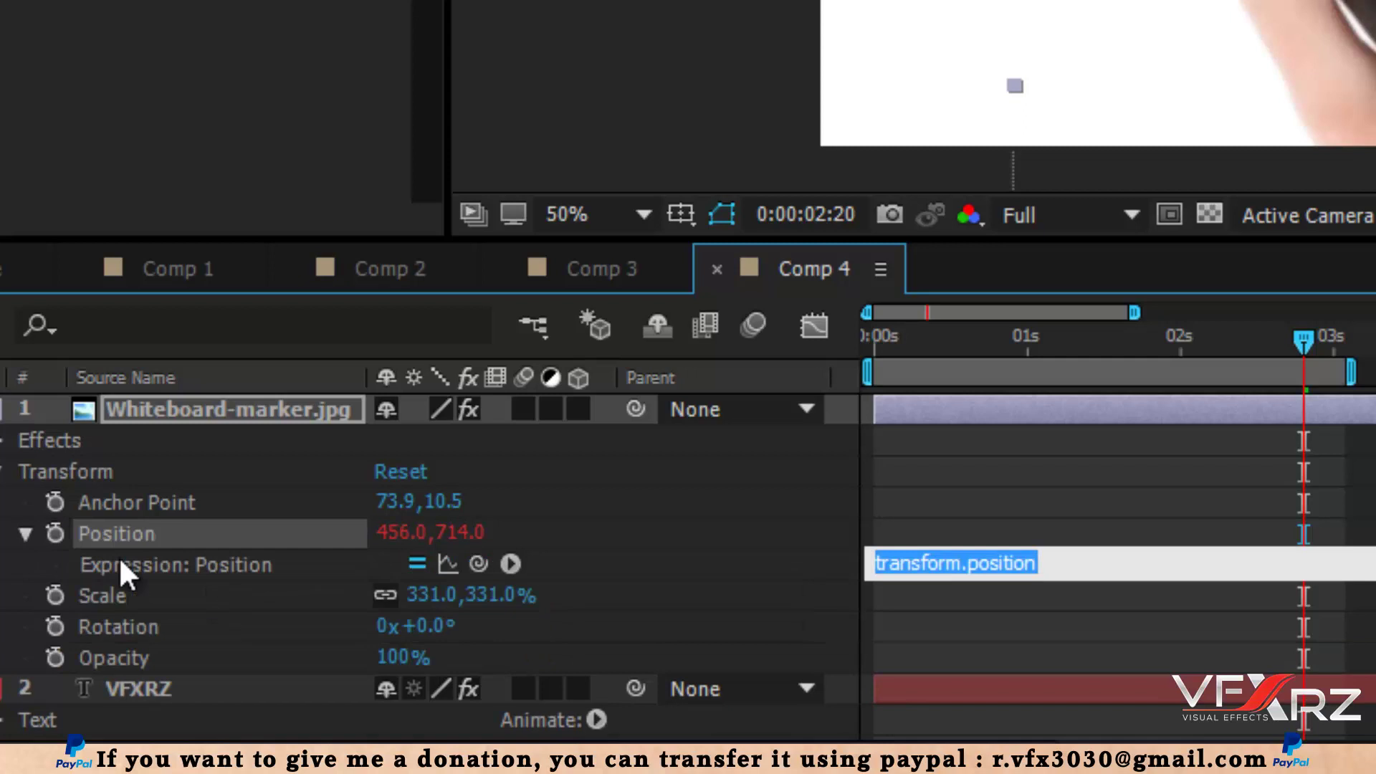
left_click(218, 574)
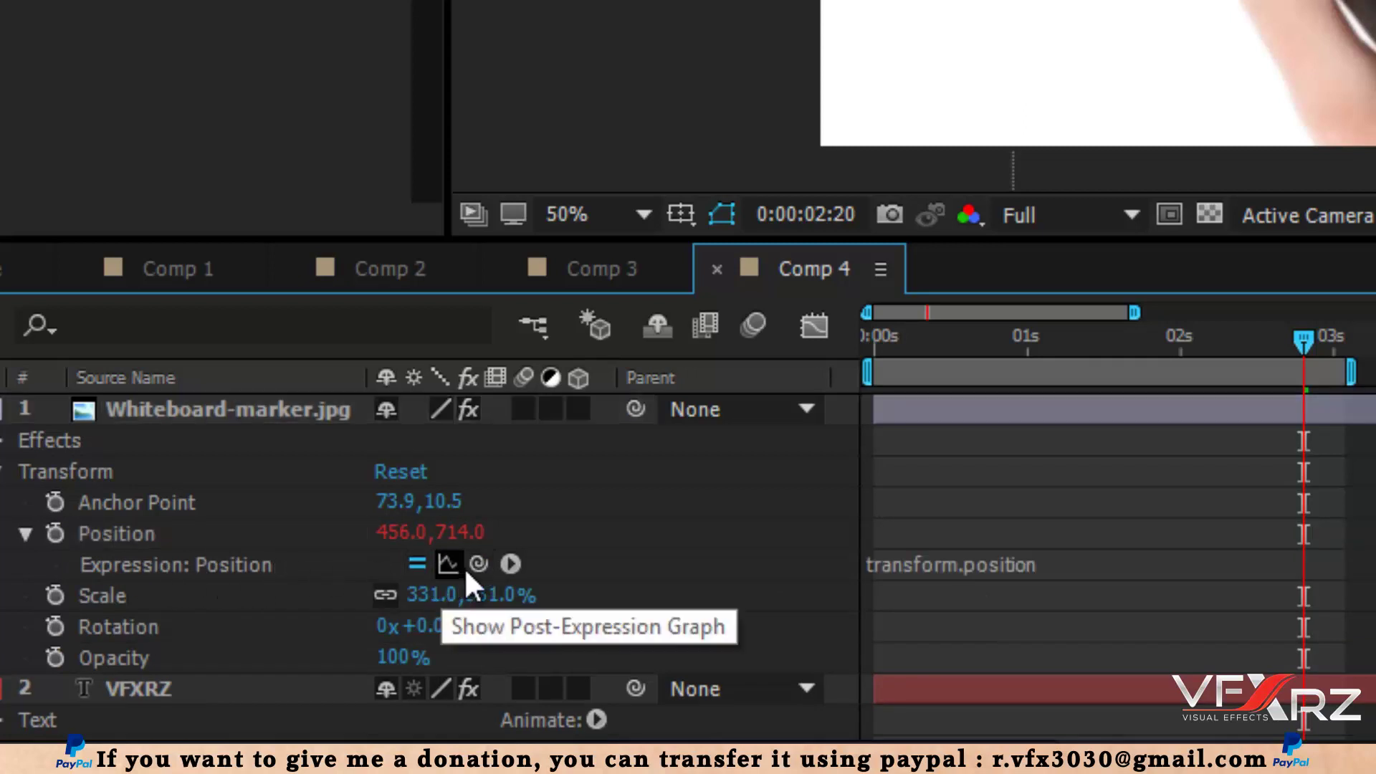
mouse_move(478, 564)
left_mouse_down()
mouse_move(492, 635)
mouse_move(476, 562)
mouse_move(442, 738)
mouse_move(460, 516)
mouse_move(398, 715)
mouse_move(252, 625)
mouse_move(226, 694)
mouse_move(208, 698)
mouse_move(535, 437)
mouse_move(154, 730)
mouse_move(204, 591)
mouse_move(213, 634)
left_mouse_up()
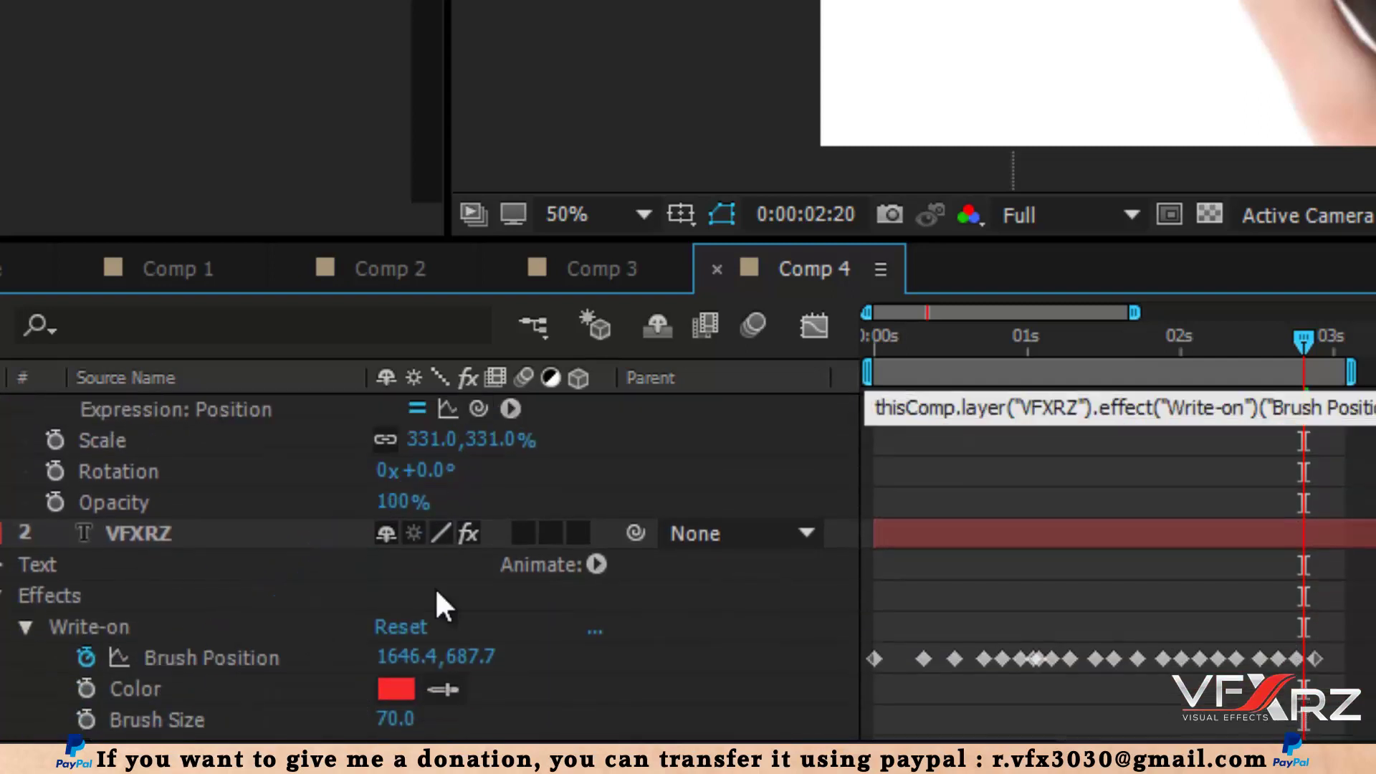
left_click(1029, 498)
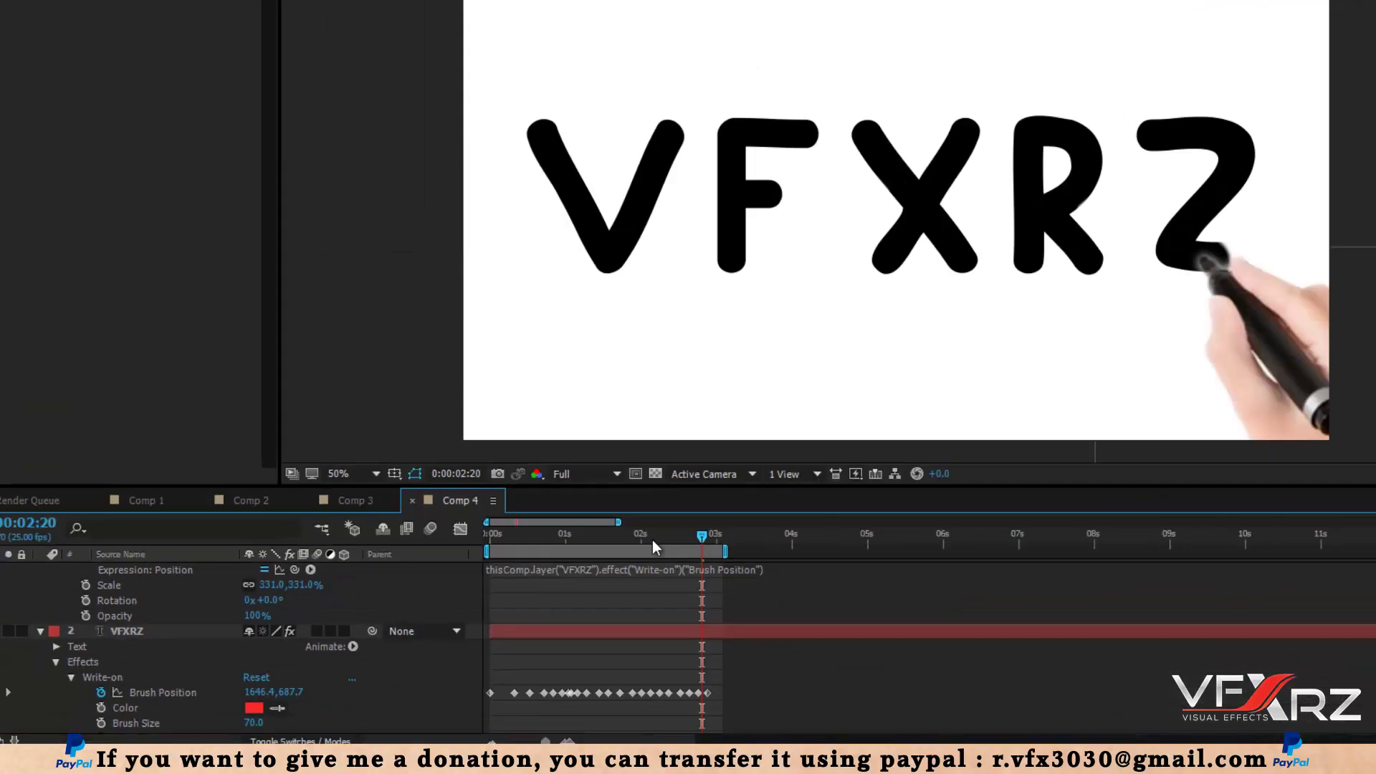
- Return to the start of Comp 4 and preview the marker hand writing the VFXRZ text
left_click_drag(652, 540, 439, 542)
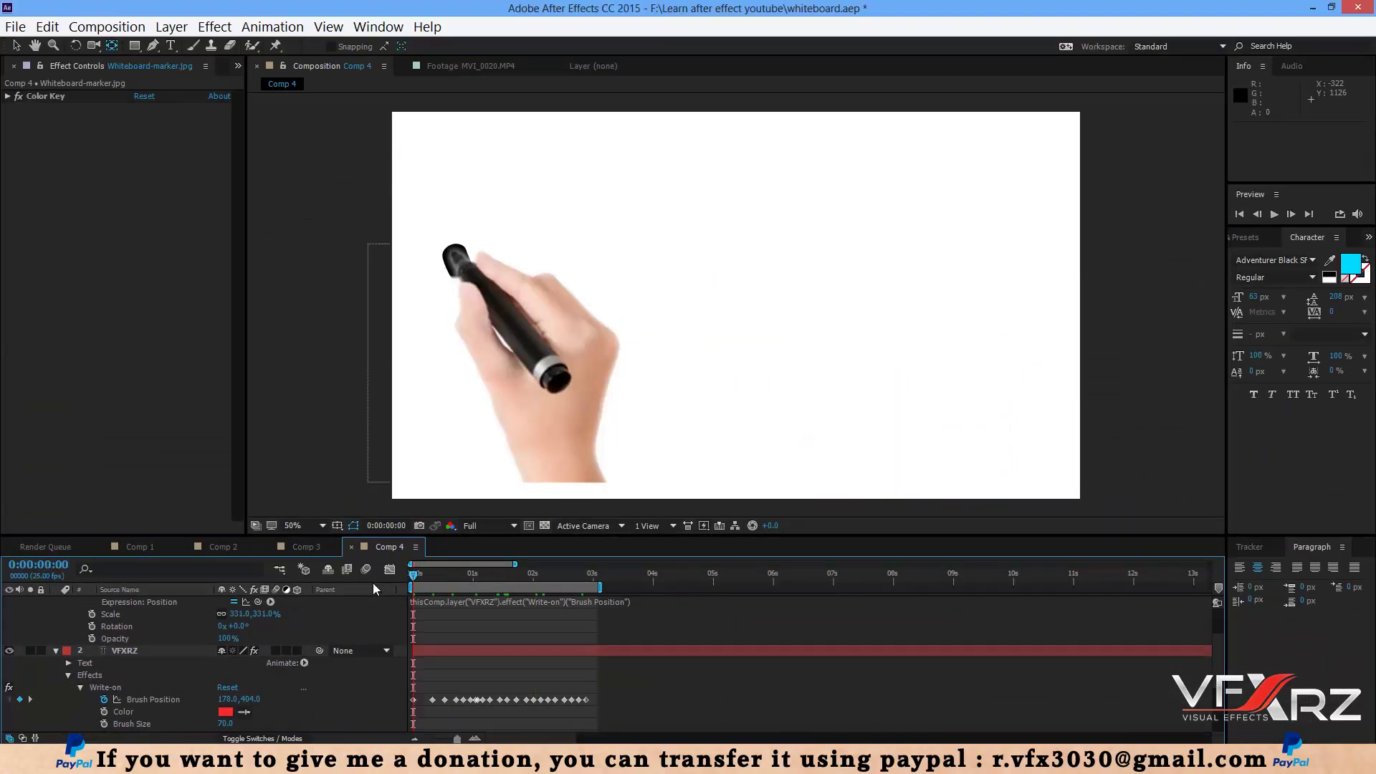
key("space")
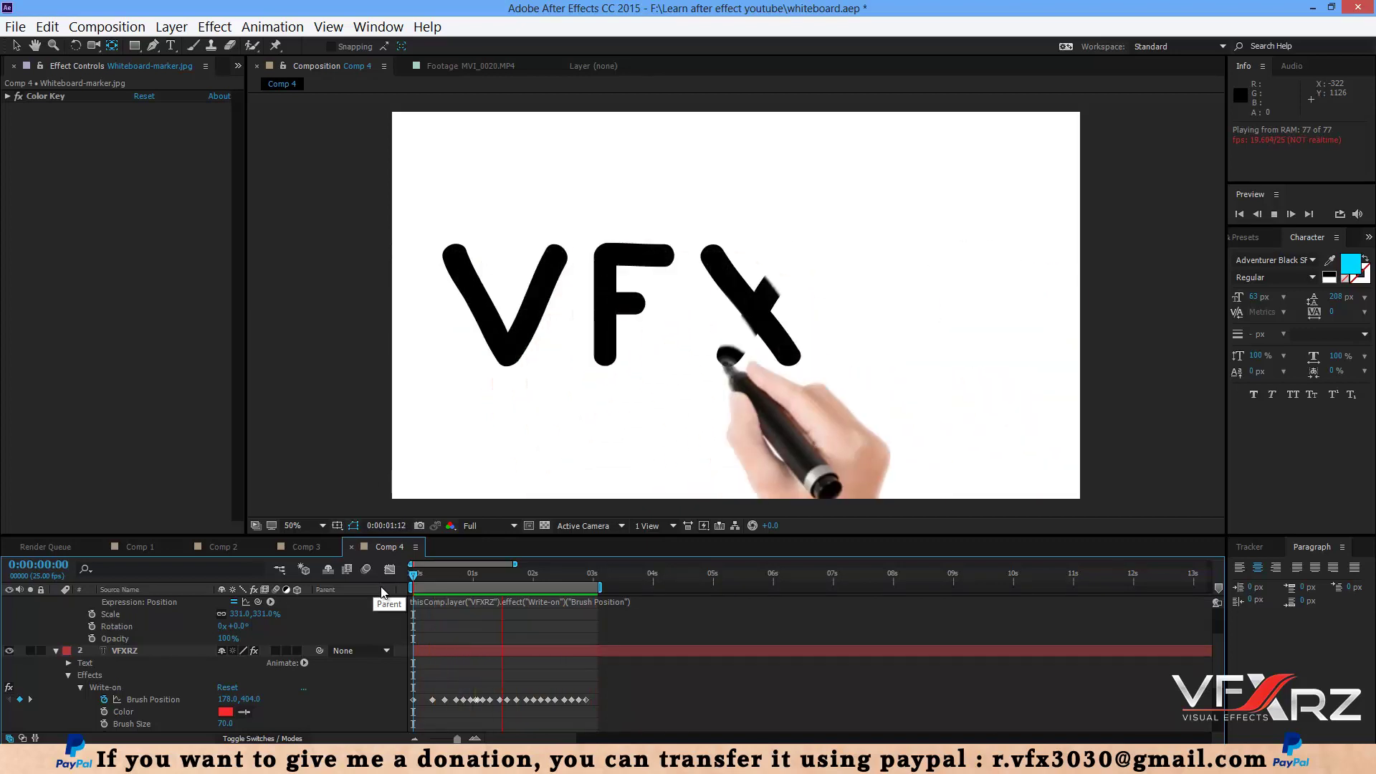
left_click(531, 577)
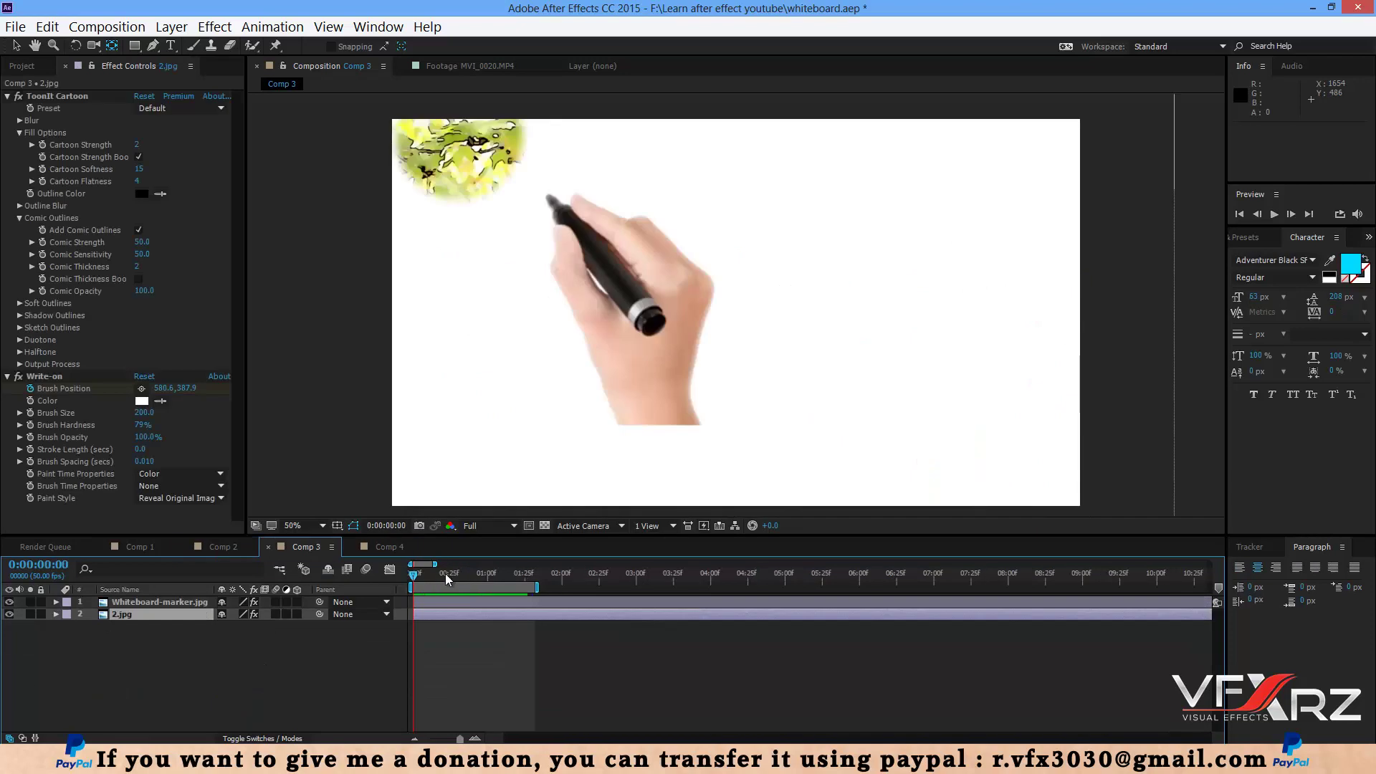
- Preview the hand-drawn portrait animation in Comp 3 and inspect the frame at 0:00:01:00
left_click(1274, 215)
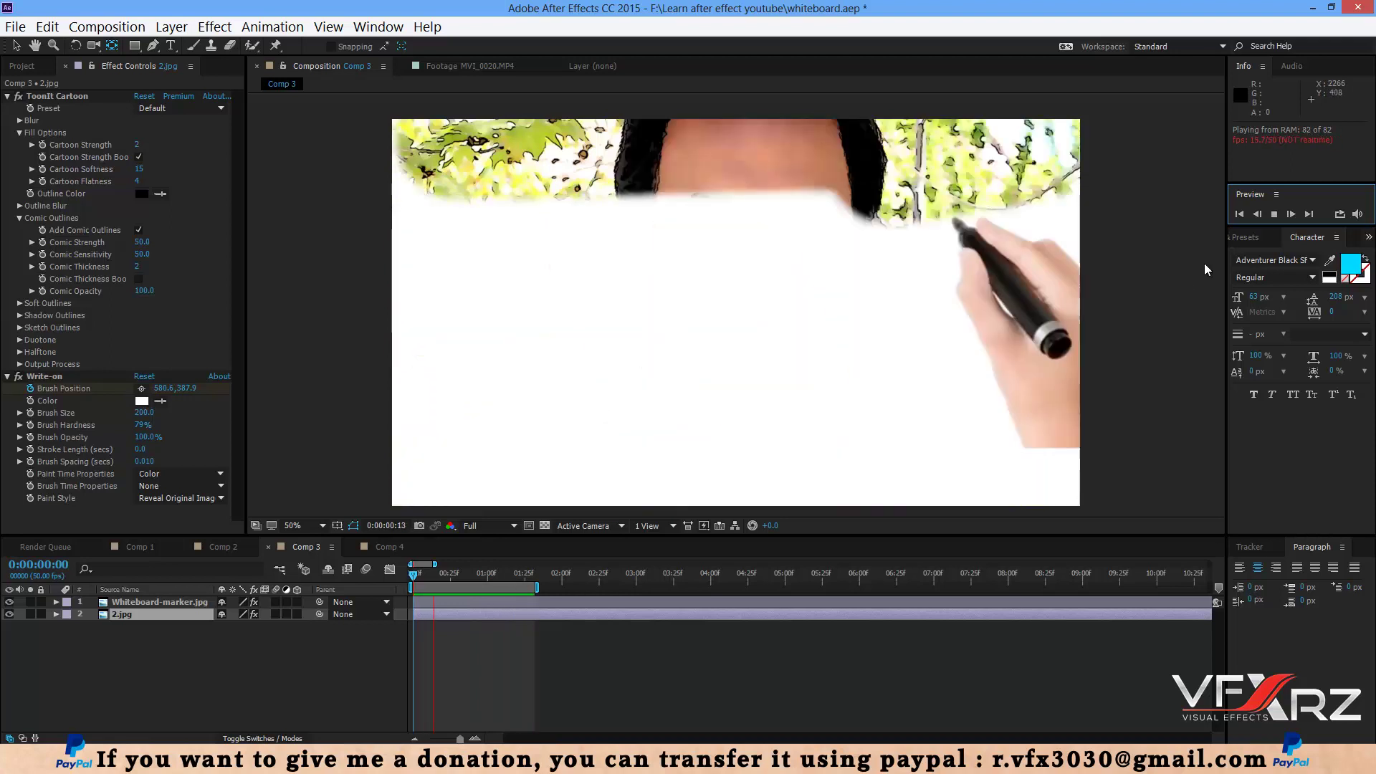
mouse_move(476, 573)
left_mouse_down()
mouse_move(430, 578)
mouse_move(488, 575)
left_mouse_up()
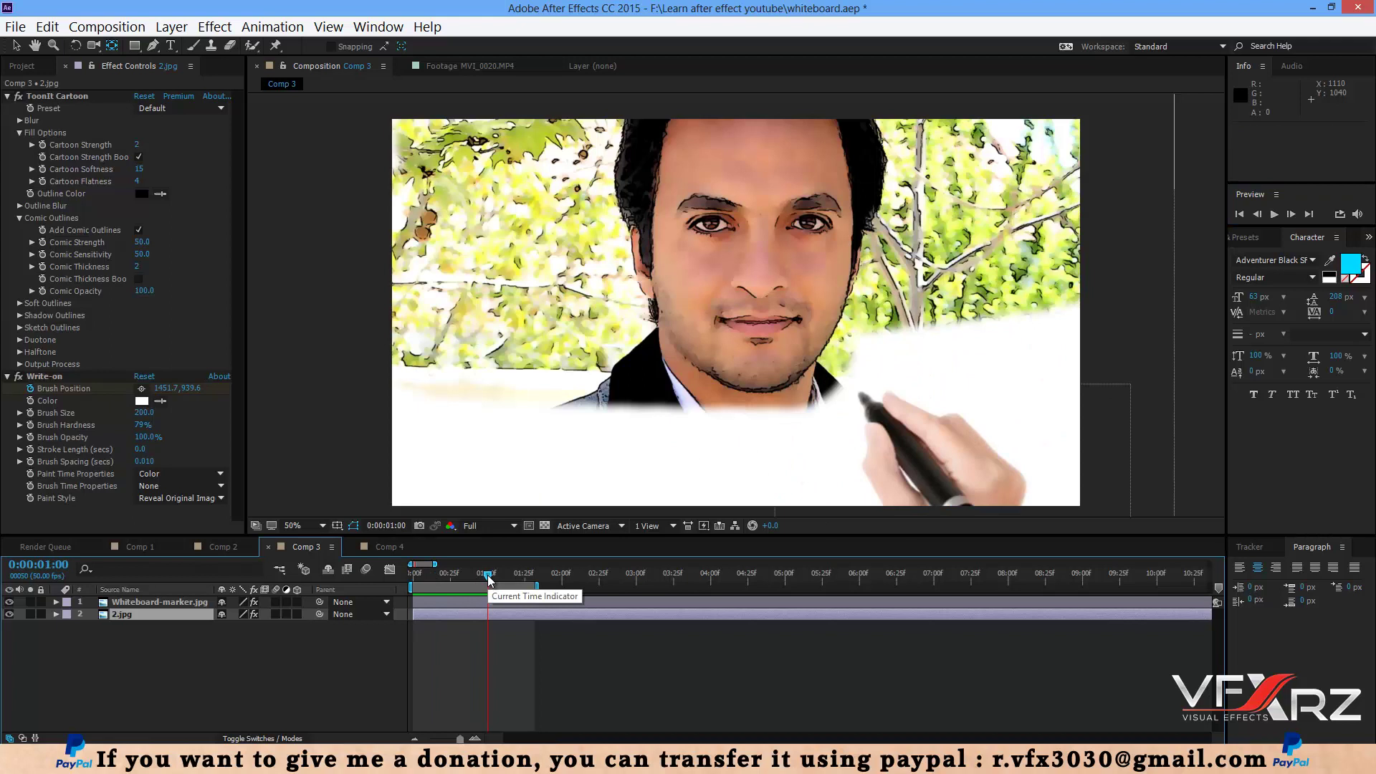